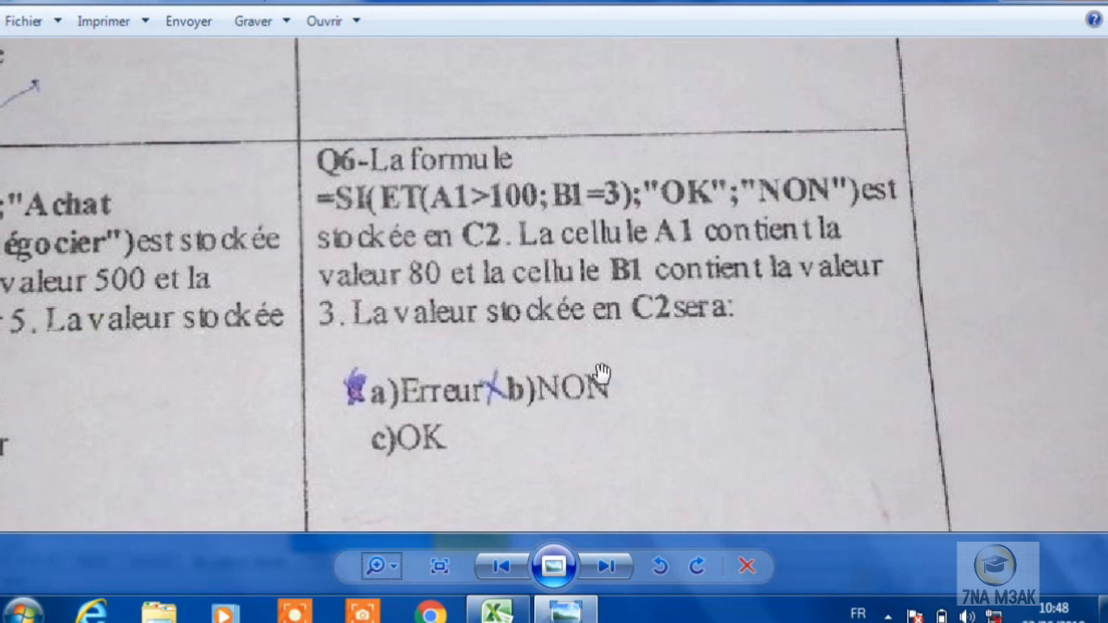
Step: Review question Q6 about the SI(ET(...)) formula in the exam photo and zoom back out
{"action": "left_click_drag", "start_coordinate": [602, 376], "coordinate": [626, 369]}
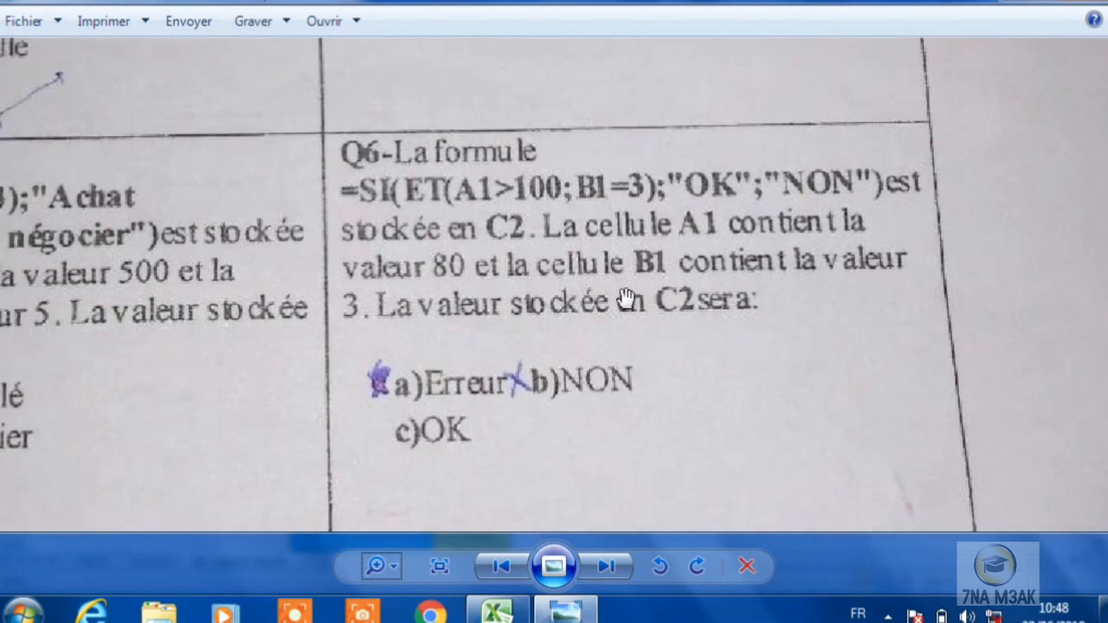
{"action": "left_click", "coordinate": [392, 571]}
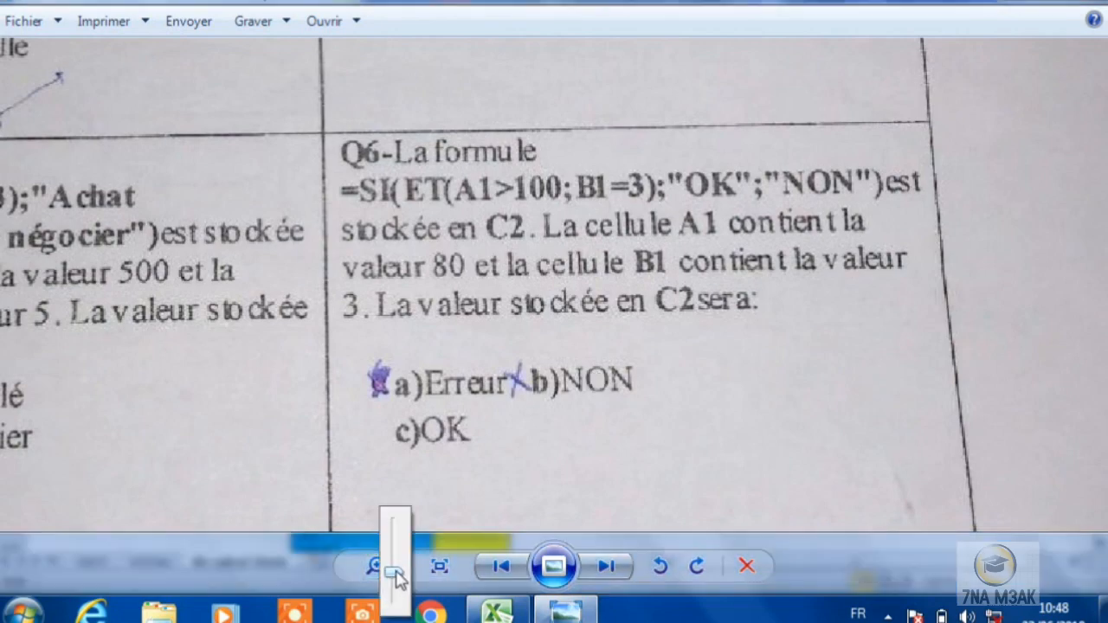
{"action": "left_click_drag", "start_coordinate": [395, 578], "coordinate": [396, 606]}
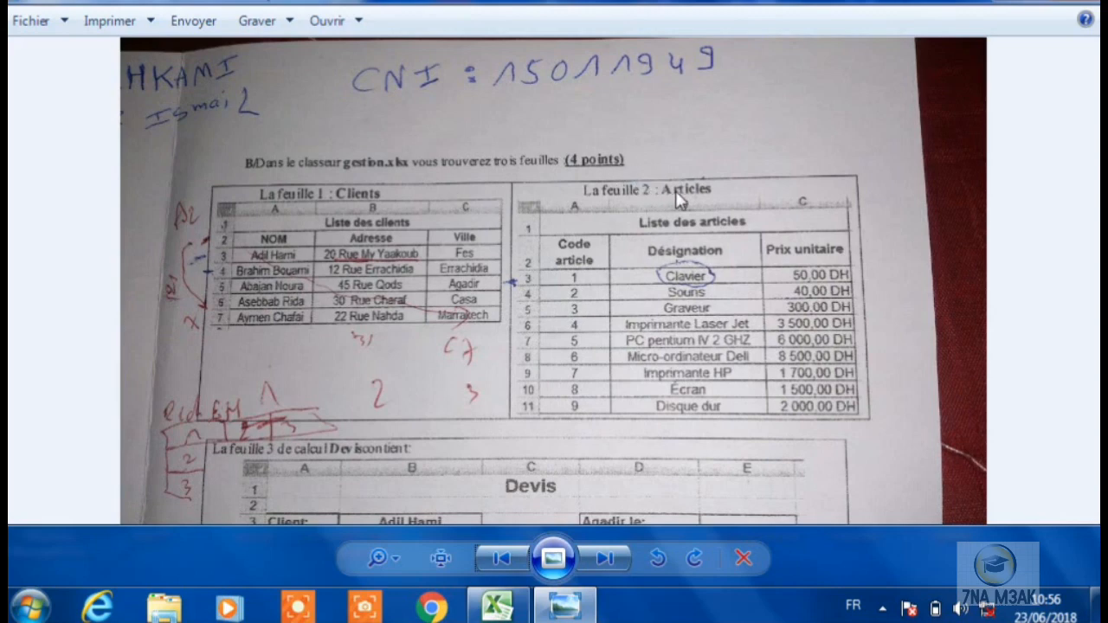
Step: Switch to the Excel workbook and look through the client, articles and de calcul devis sheets
{"action": "left_click", "coordinate": [507, 606]}
{"action": "left_click", "coordinate": [114, 556]}
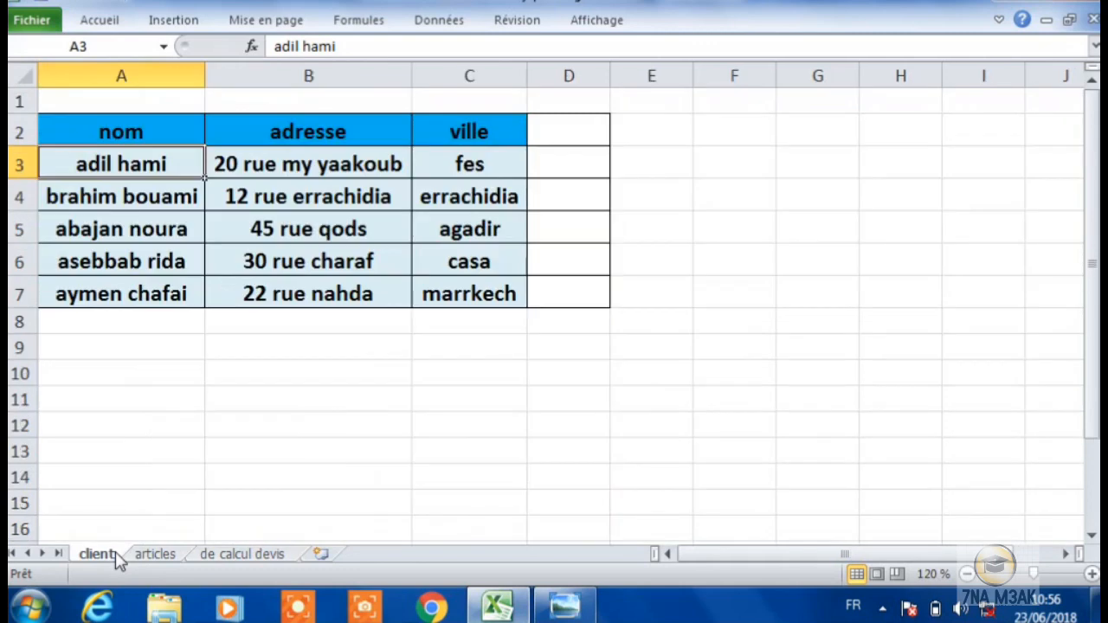
{"action": "left_click", "coordinate": [177, 558]}
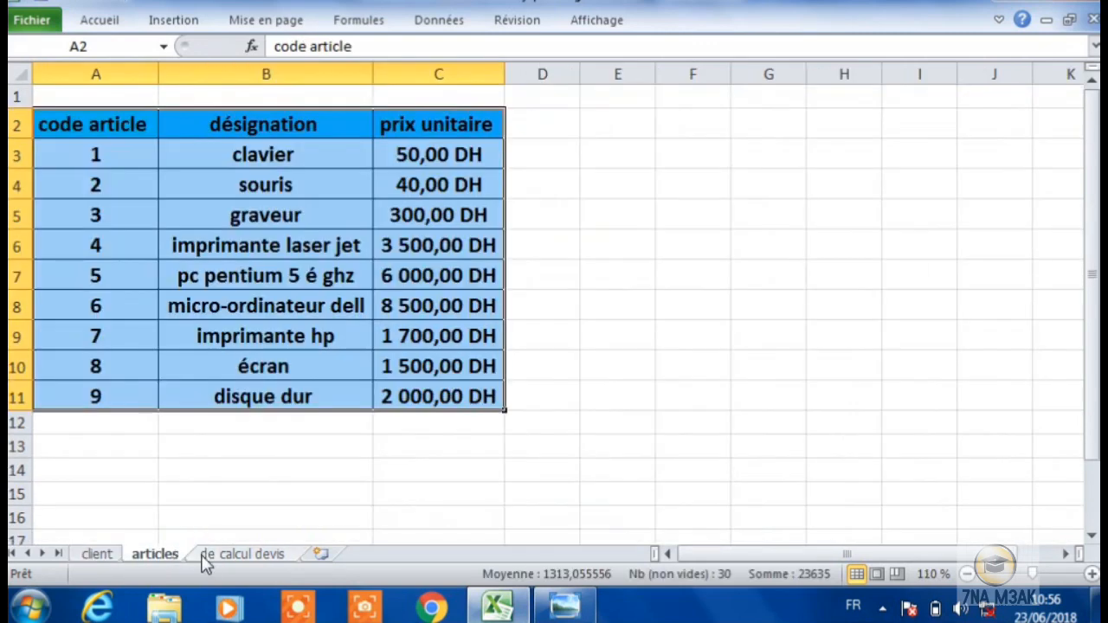
{"action": "left_click", "coordinate": [205, 555]}
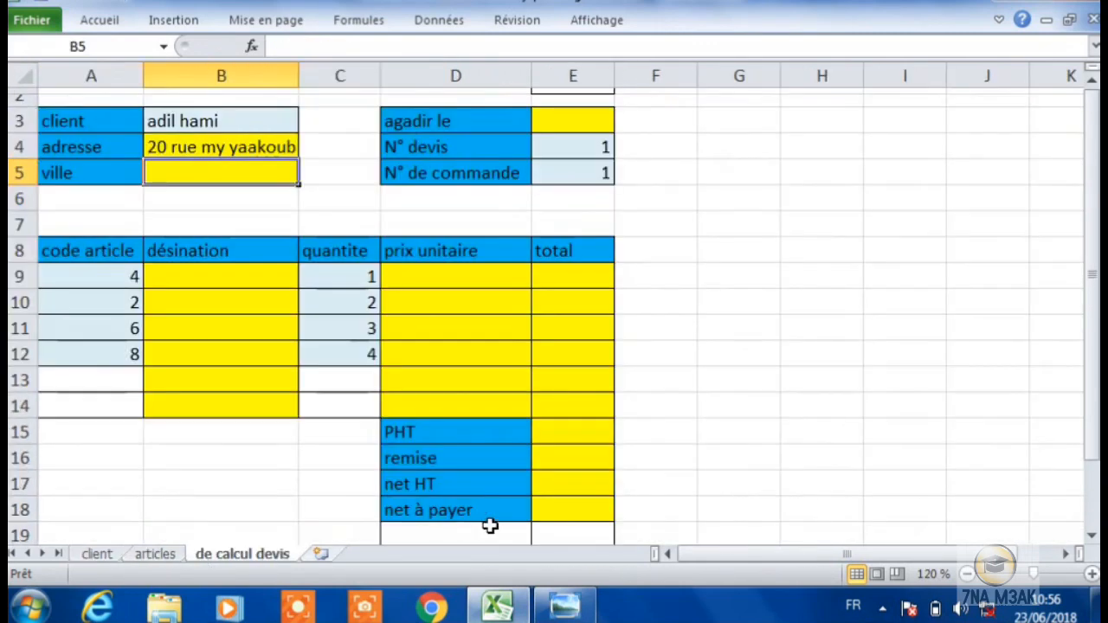
Step: Switch to the photo viewer, bring up the exam page showing the Devis table and compare it with the Excel devis sheet
{"action": "left_click", "coordinate": [564, 606]}
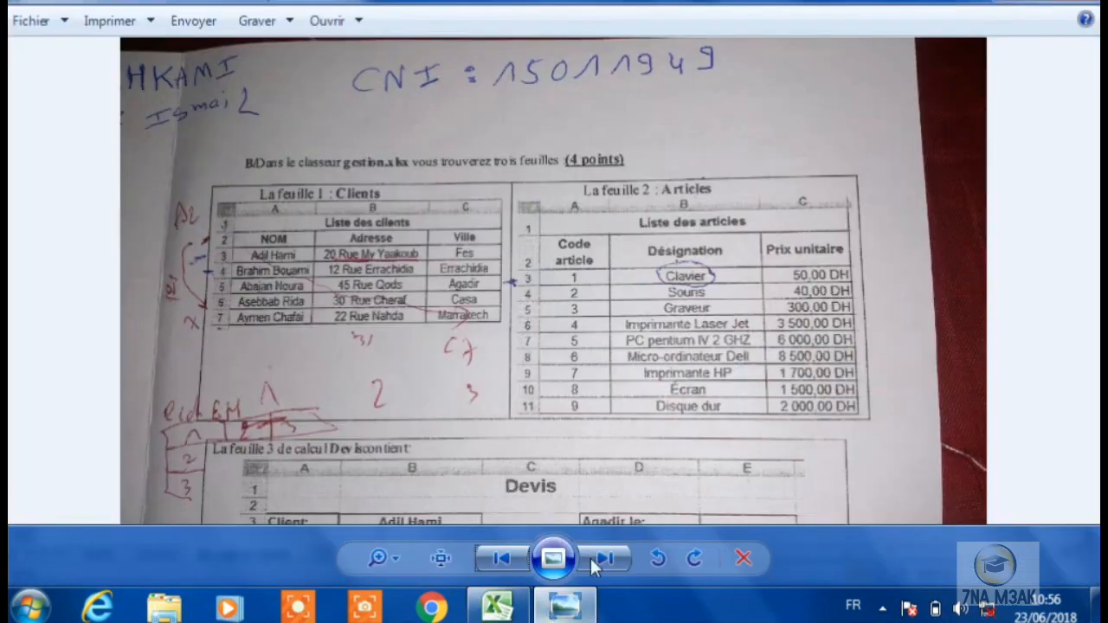
{"action": "left_click", "coordinate": [595, 556]}
{"action": "left_click", "coordinate": [596, 556]}
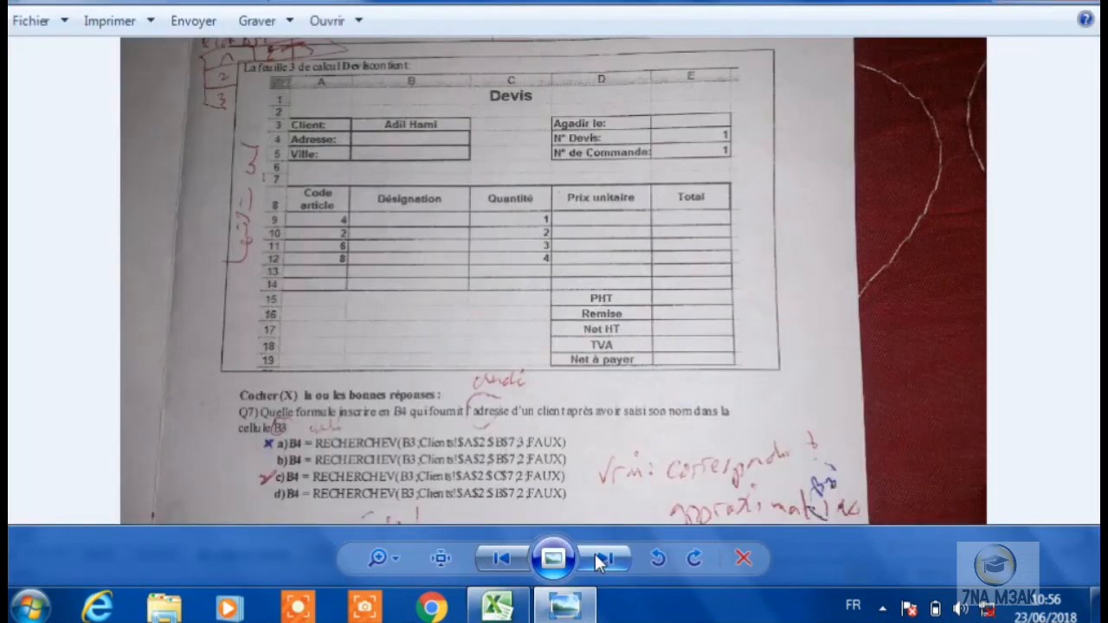
{"action": "left_click", "coordinate": [496, 606]}
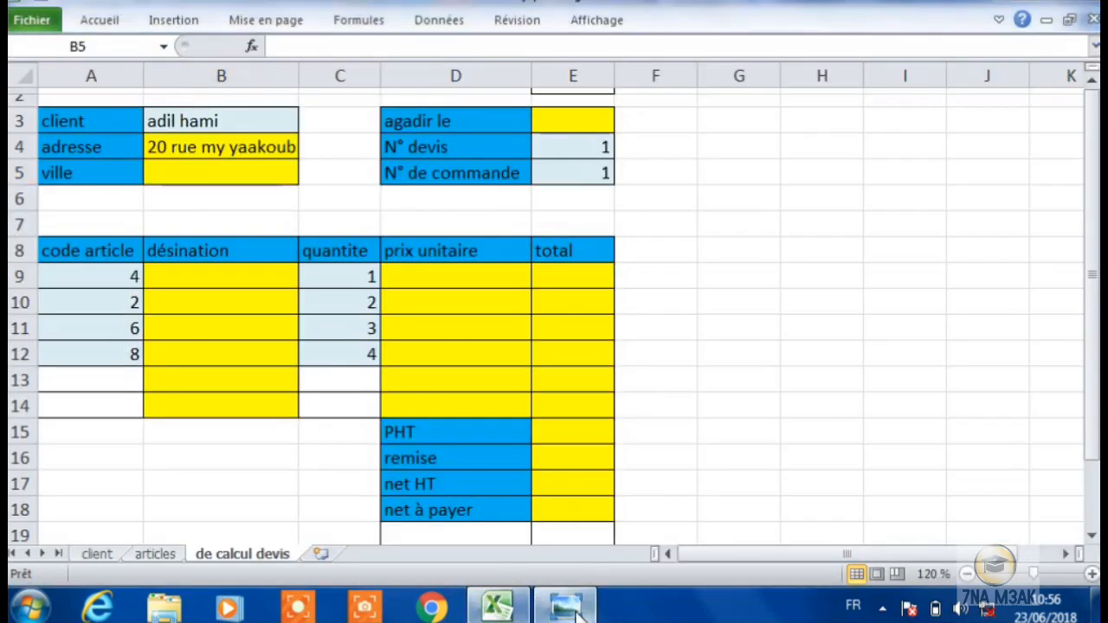
{"action": "left_click", "coordinate": [573, 608]}
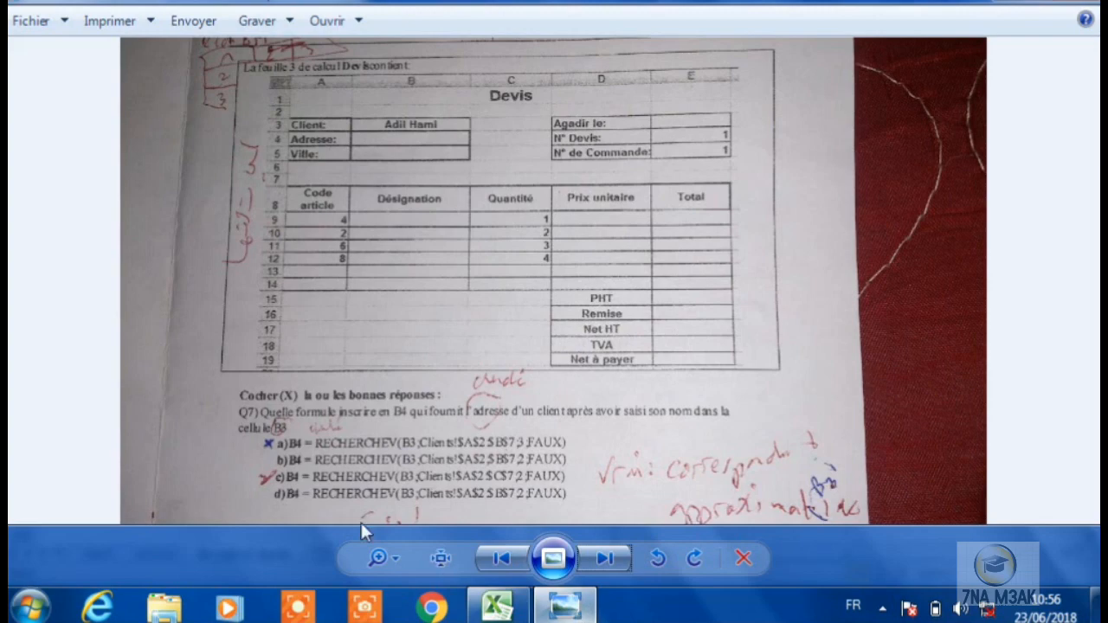
Step: Zoom in on question Q7 and its RECHERCHEV answer options in the exam photo
{"action": "left_click", "coordinate": [391, 559]}
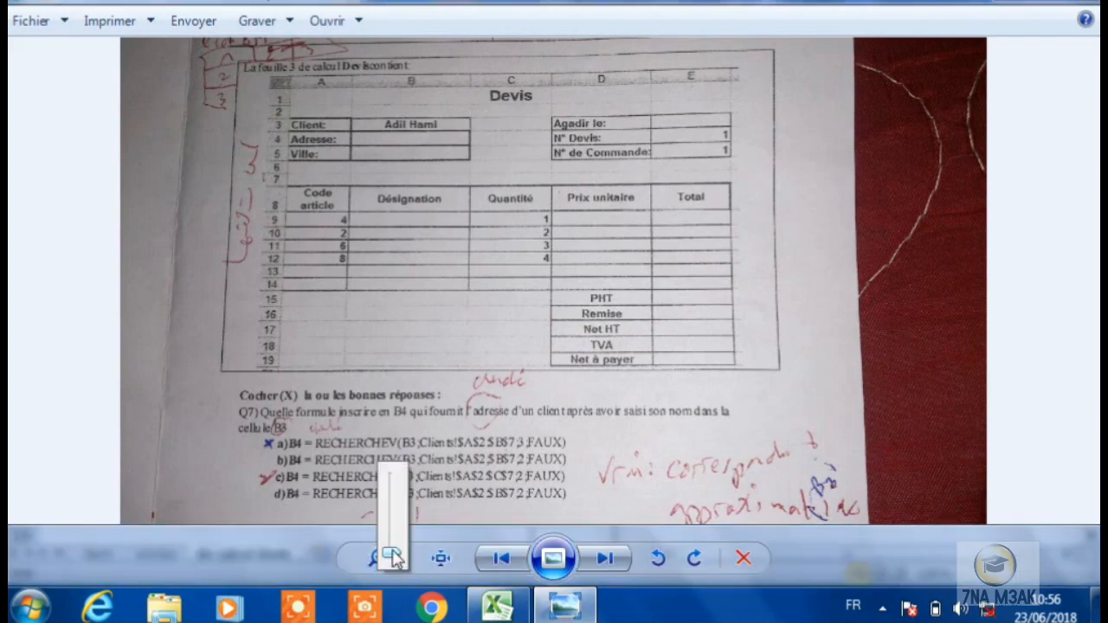
{"action": "left_click_drag", "start_coordinate": [391, 548], "coordinate": [391, 529]}
{"action": "left_click_drag", "start_coordinate": [485, 302], "coordinate": [533, 192]}
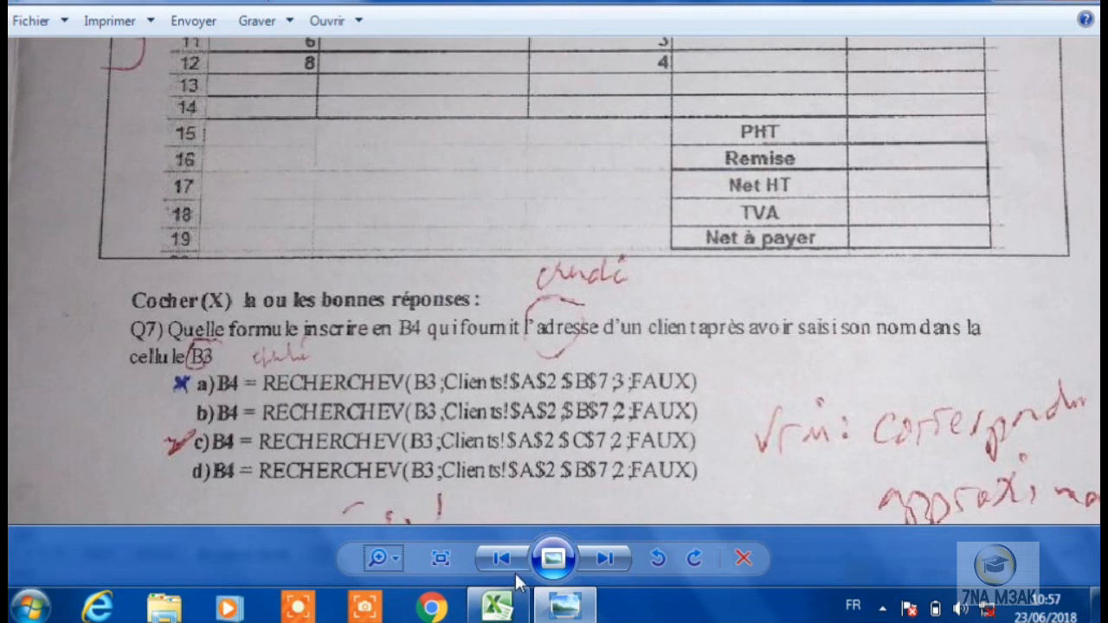
Step: In Excel, inspect the RECHERCHEV formula in B4 of the de calcul devis sheet and look at the client table it searches
{"action": "left_click", "coordinate": [517, 605]}
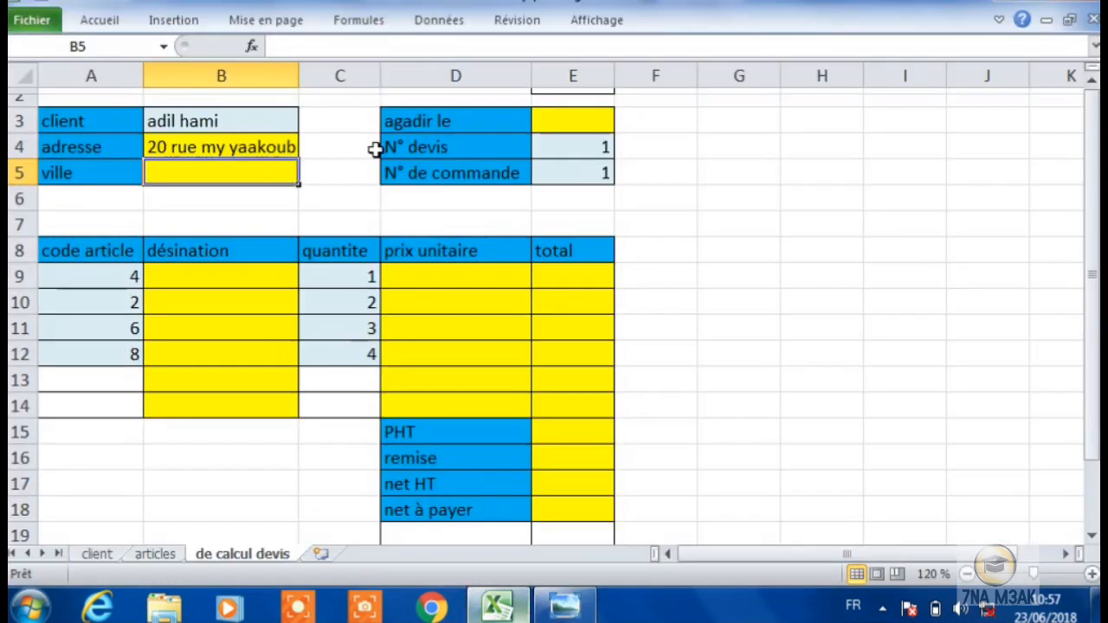
{"action": "left_click", "coordinate": [290, 149]}
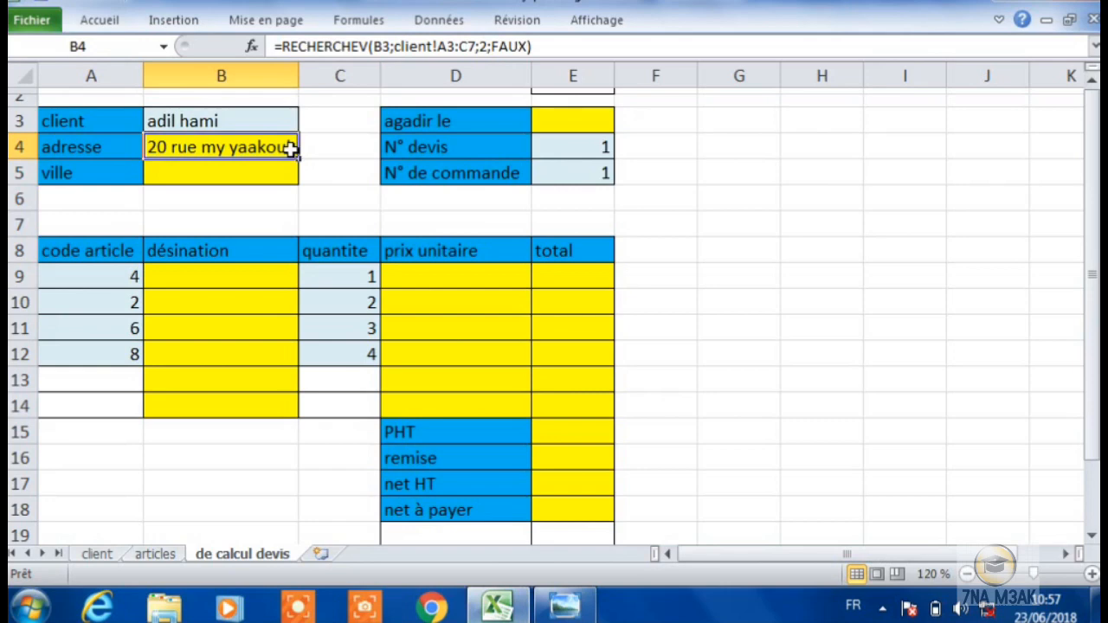
{"action": "double_click", "coordinate": [290, 149]}
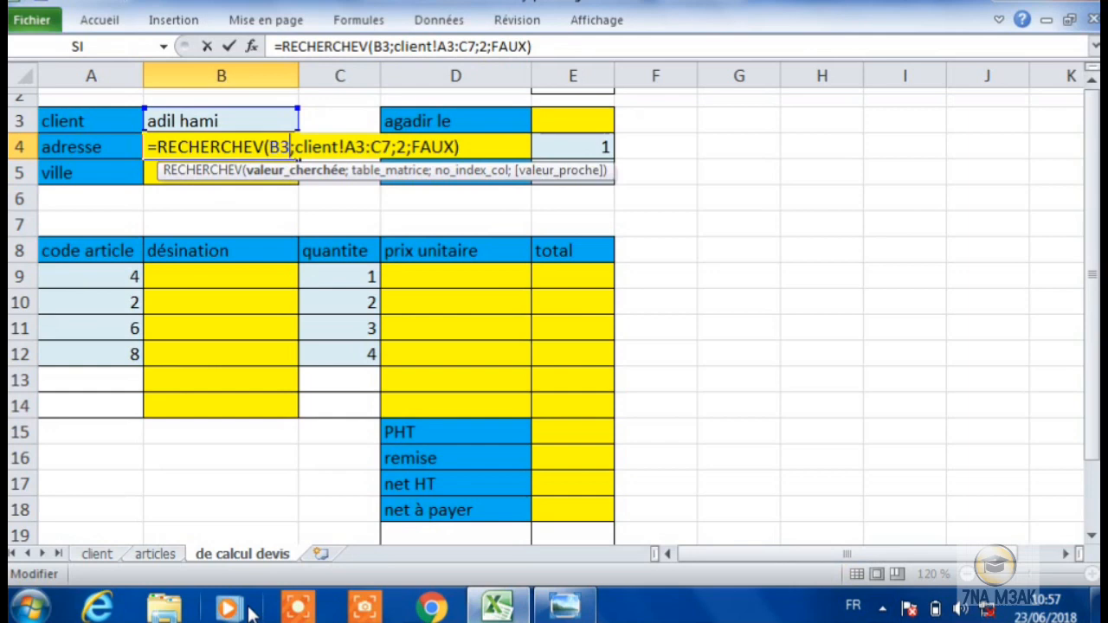
{"action": "key", "text": "Return"}
{"action": "left_click", "coordinate": [113, 542]}
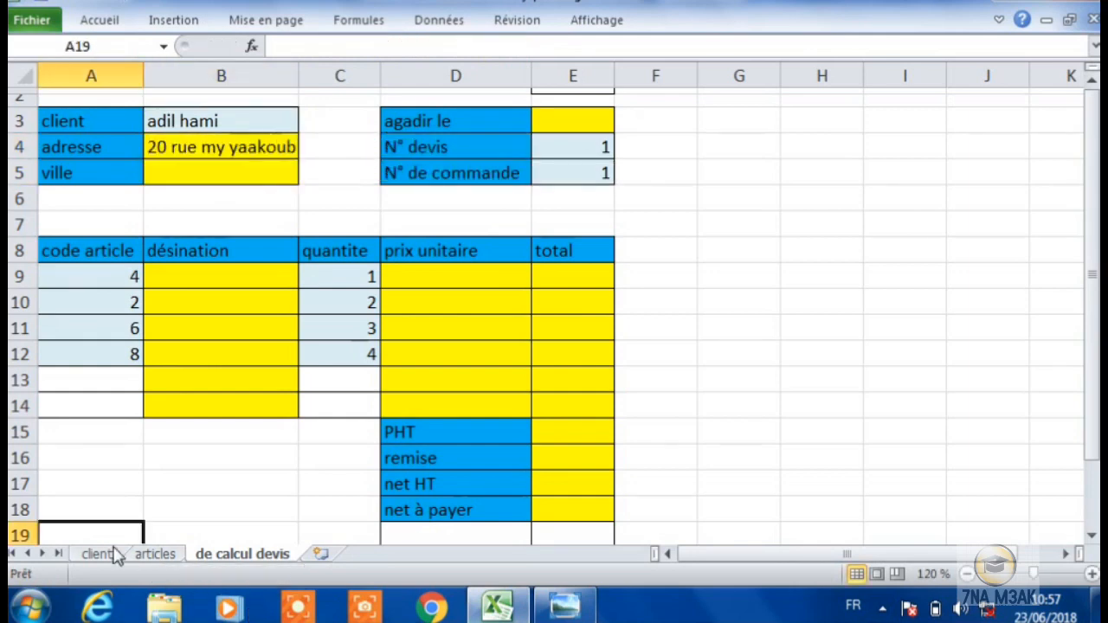
{"action": "left_click", "coordinate": [111, 555]}
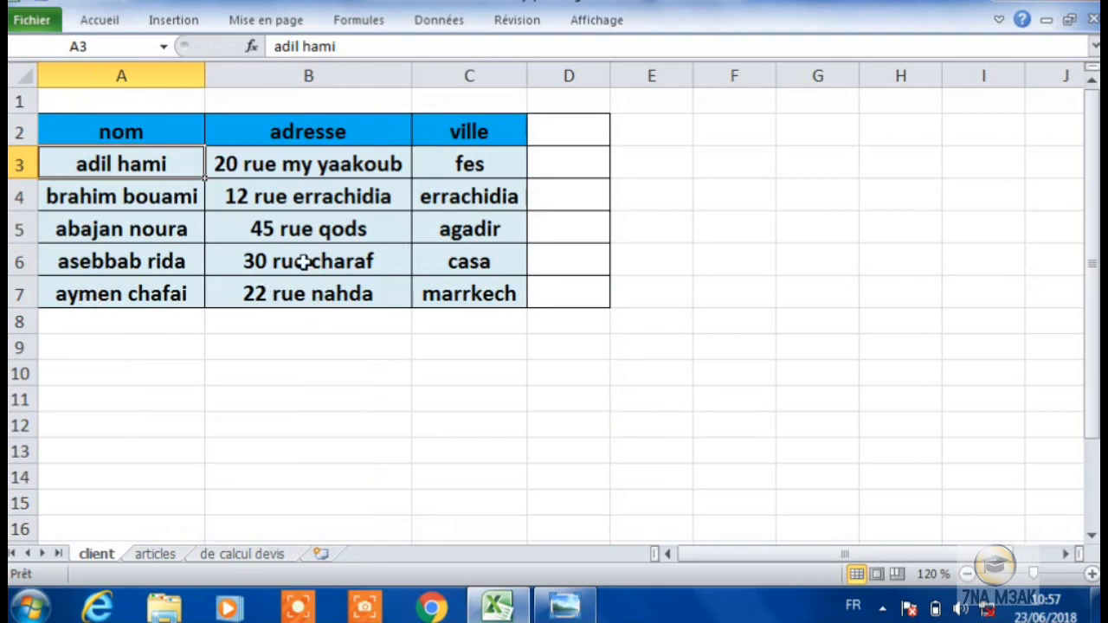
Step: Reopen the B4 formula on the de calcul devis sheet and highlight the client! sheet reference in its table argument
{"action": "left_click", "coordinate": [257, 551]}
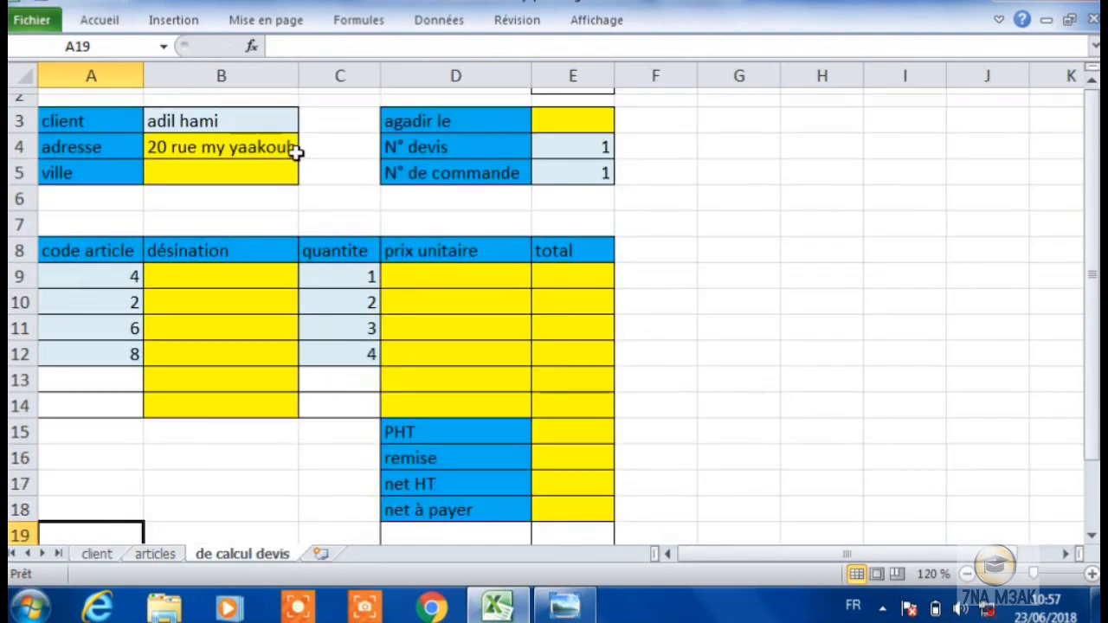
{"action": "left_click", "coordinate": [300, 149]}
{"action": "double_click", "coordinate": [283, 149]}
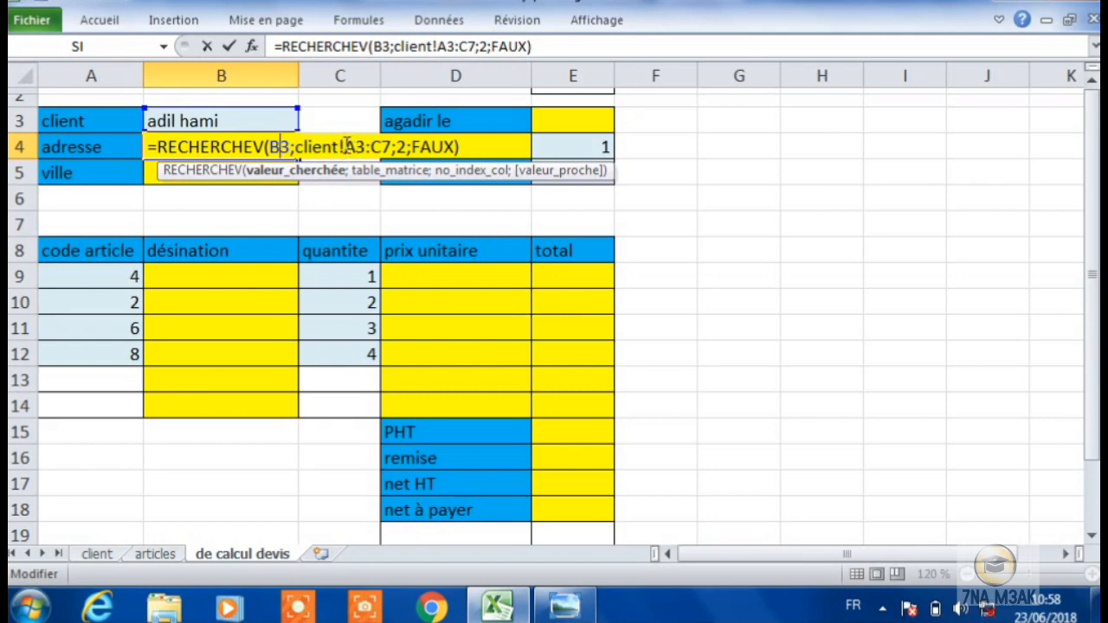
{"action": "left_click_drag", "start_coordinate": [345, 146], "coordinate": [298, 149]}
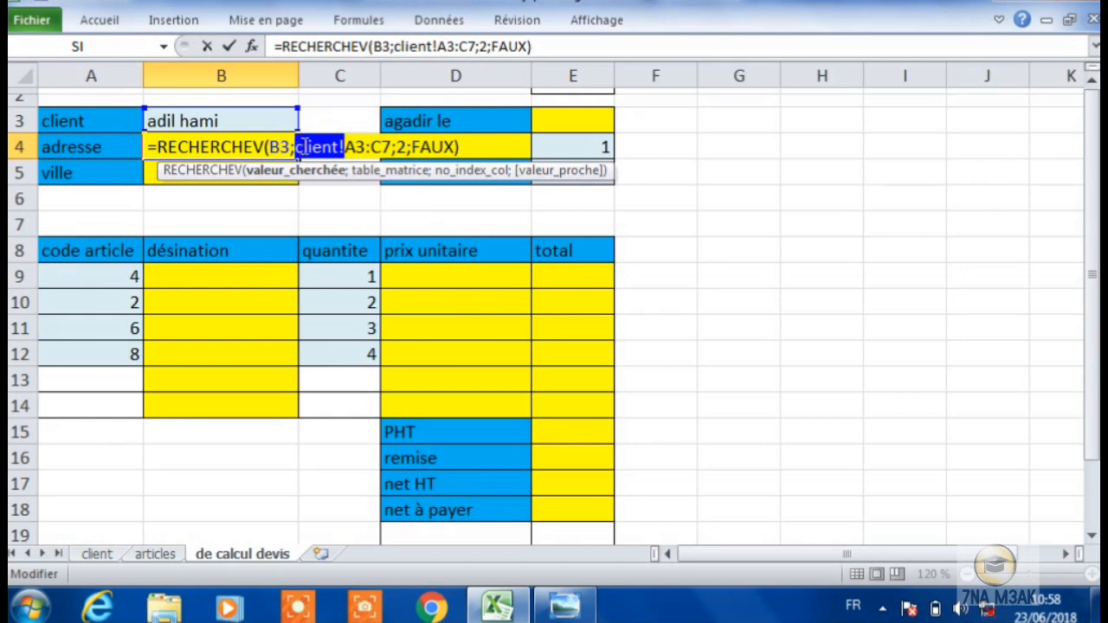
{"action": "left_click", "coordinate": [343, 147]}
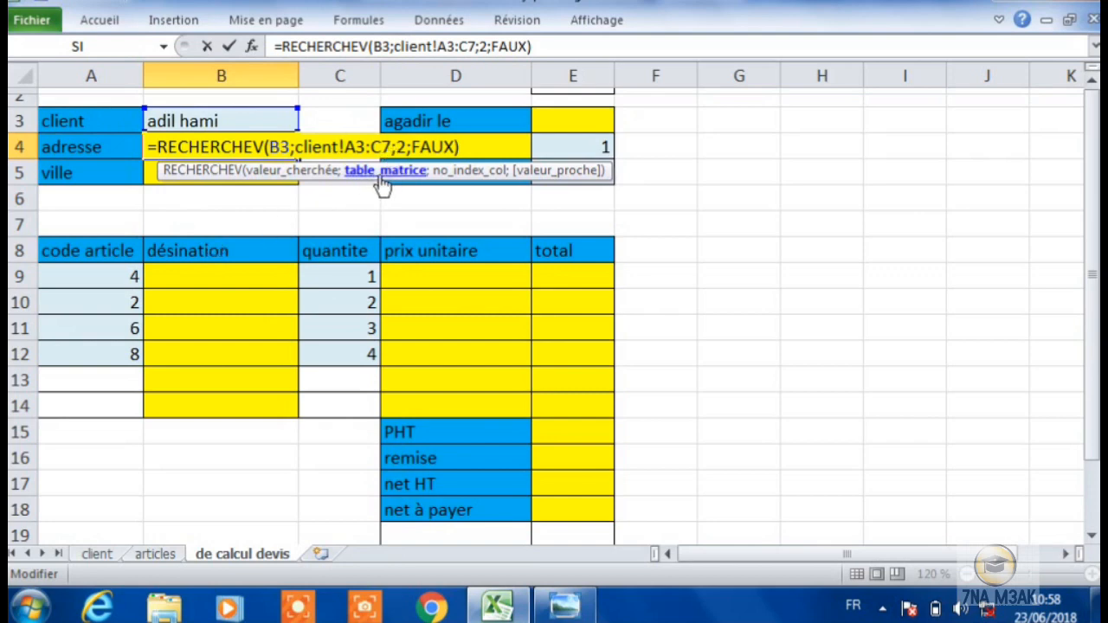
{"action": "key", "text": "Return"}
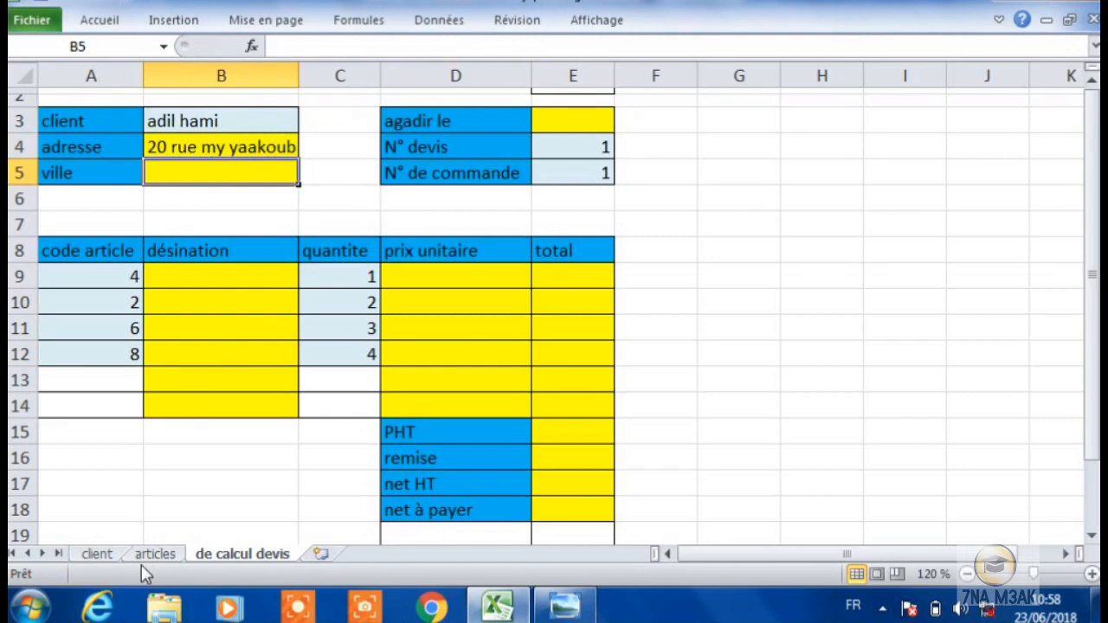
Step: Check the columns of the client table again and compare them with the arguments of the B4 lookup formula
{"action": "left_click", "coordinate": [98, 554]}
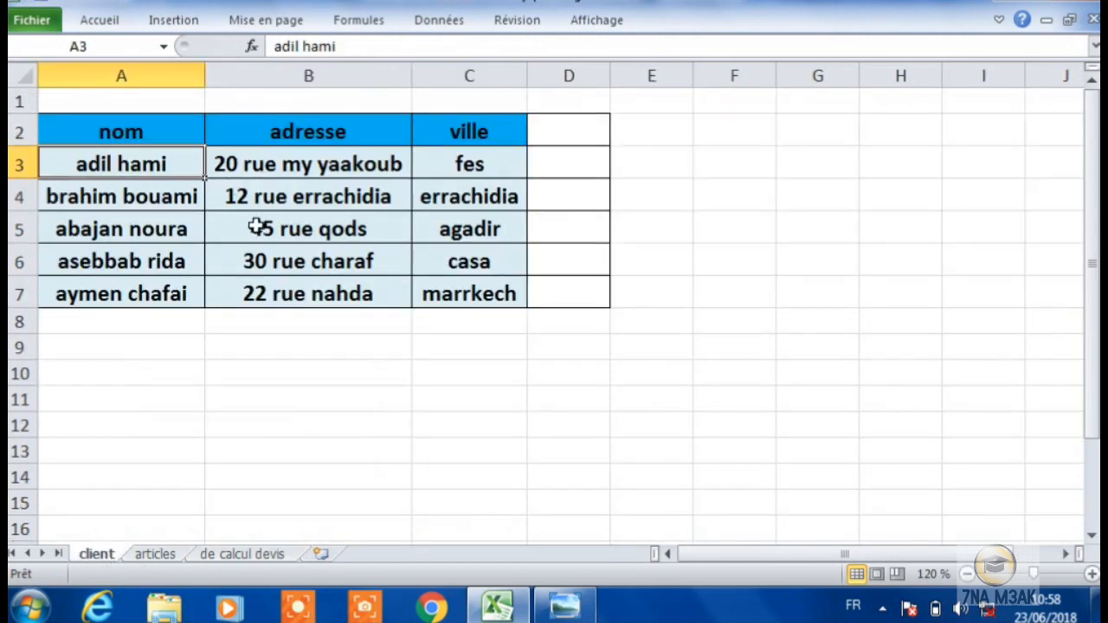
{"action": "left_click", "coordinate": [267, 556]}
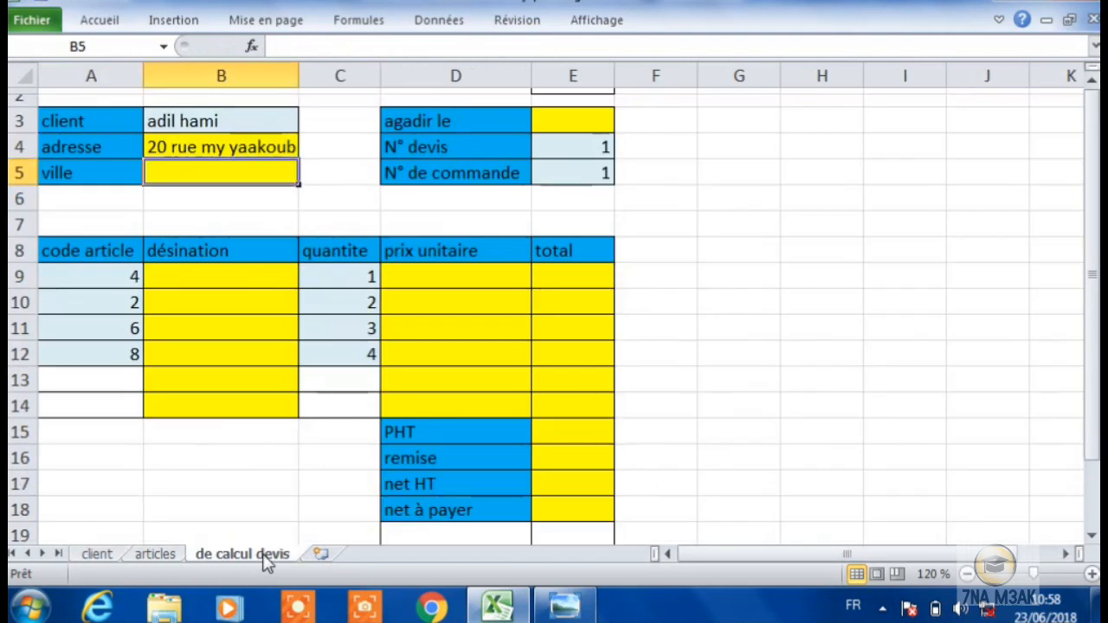
{"action": "double_click", "coordinate": [278, 147]}
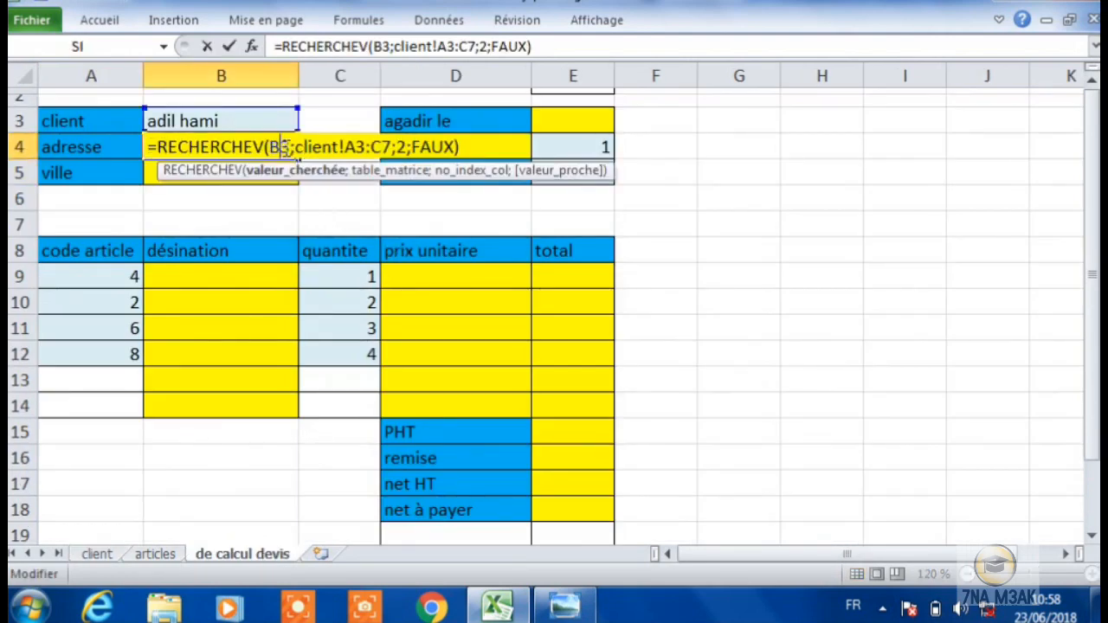
{"action": "key", "text": "Return"}
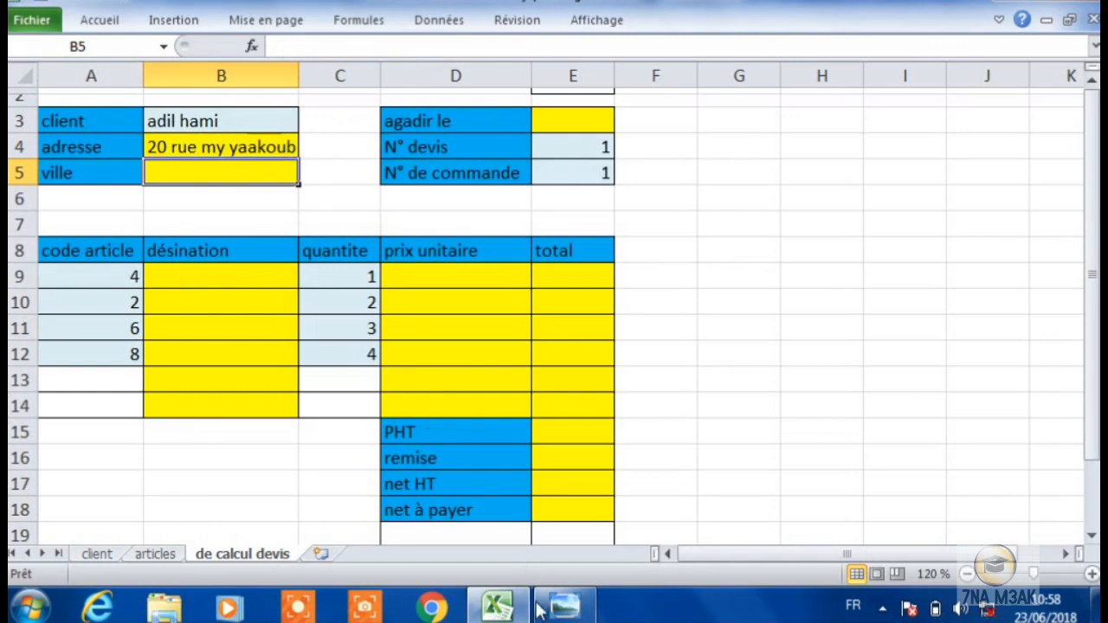
Step: Switch back to the exam photos, bring up the page with questions Q8 to Q10 and rotate it counterclockwise to read upright
{"action": "mouse_move", "coordinate": [549, 610]}
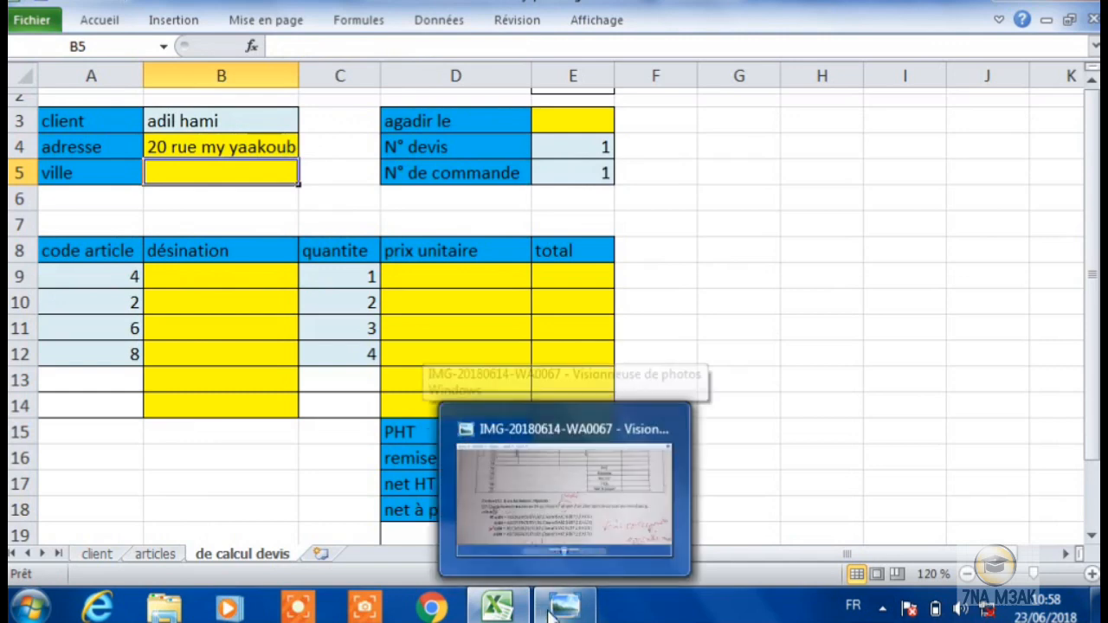
{"action": "left_click", "coordinate": [573, 509]}
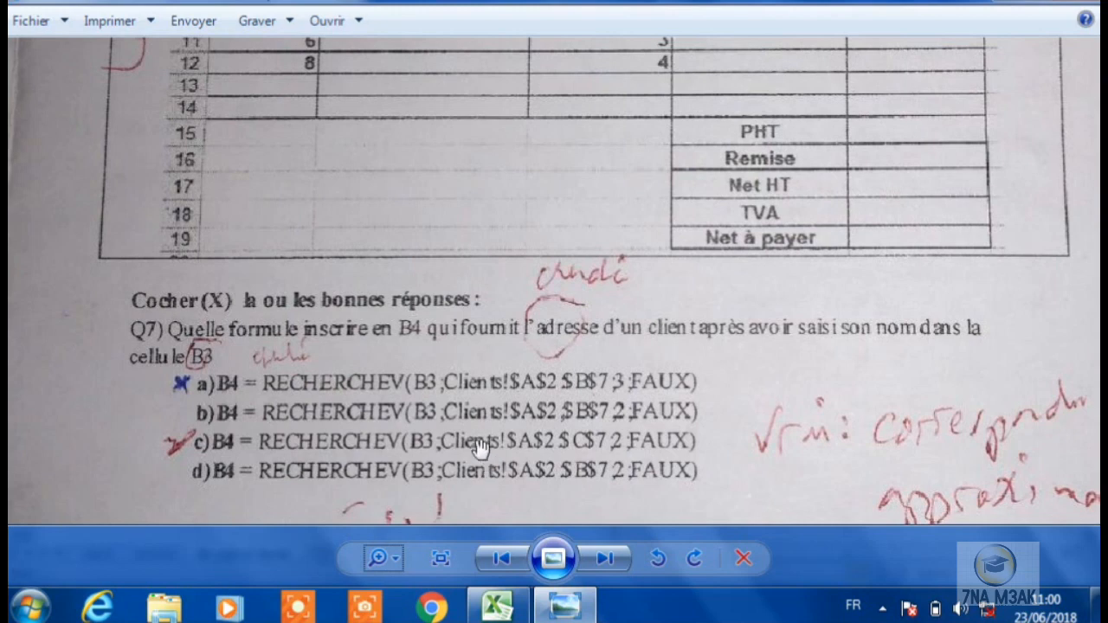
{"action": "left_click", "coordinate": [620, 558]}
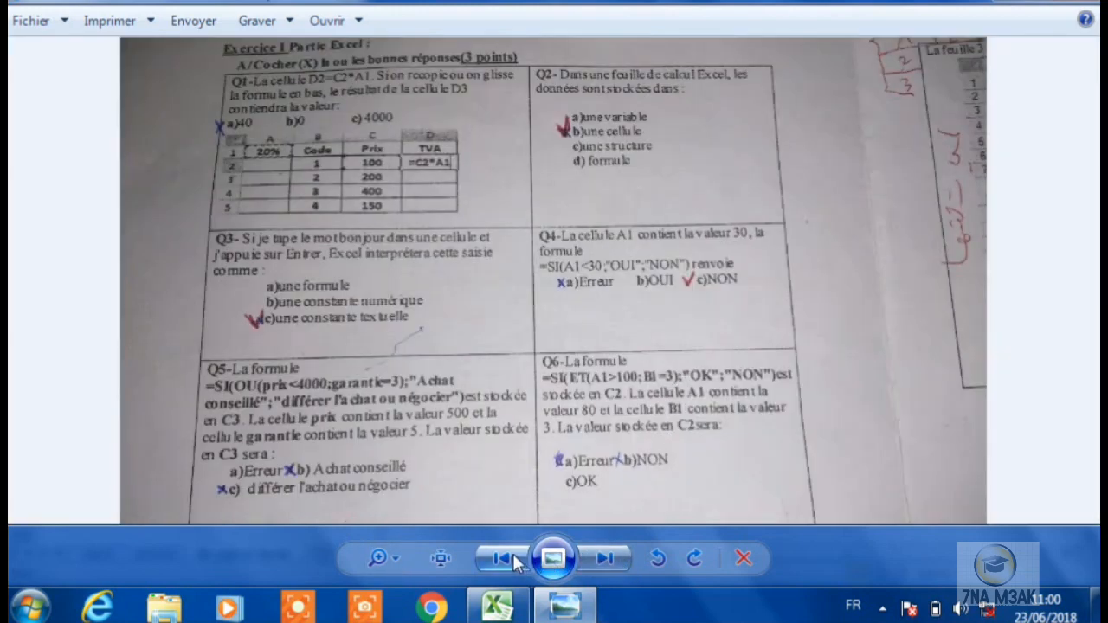
{"action": "left_click", "coordinate": [512, 554]}
{"action": "left_click", "coordinate": [512, 553]}
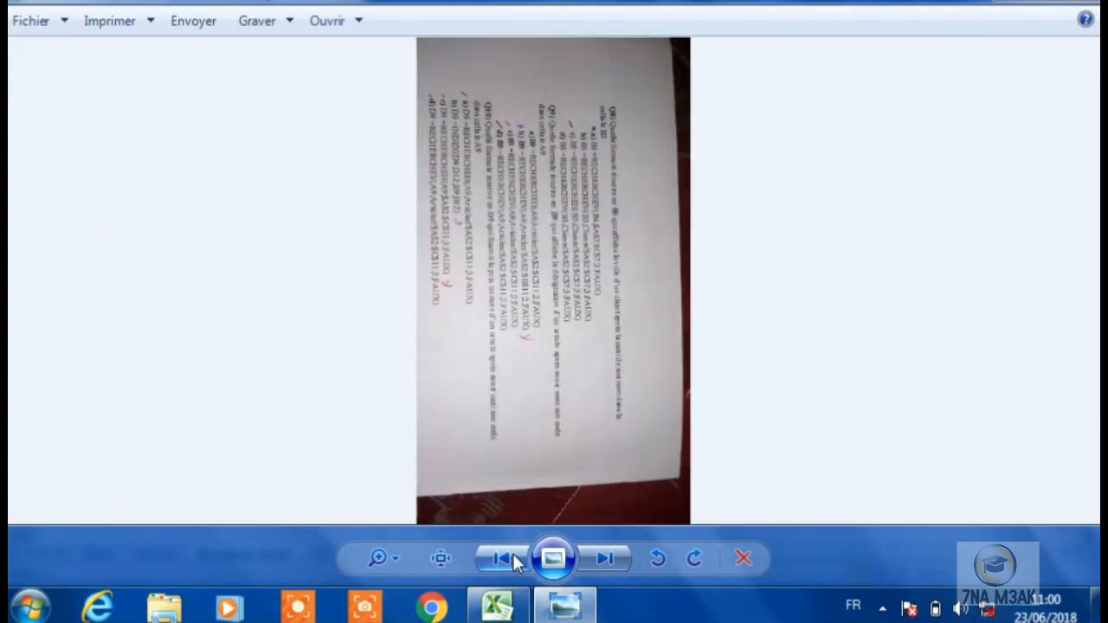
{"action": "left_click", "coordinate": [668, 558]}
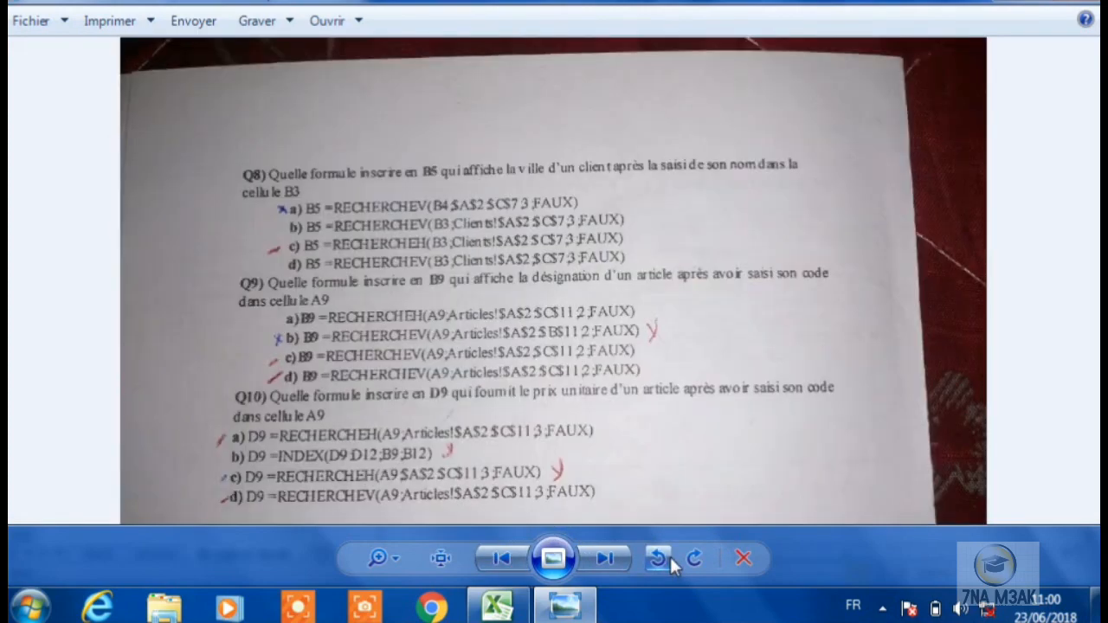
Step: Zoom in on questions Q8 to Q10 and compare Q8 with the ville cell B5 on the Excel devis sheet
{"action": "left_click", "coordinate": [398, 560]}
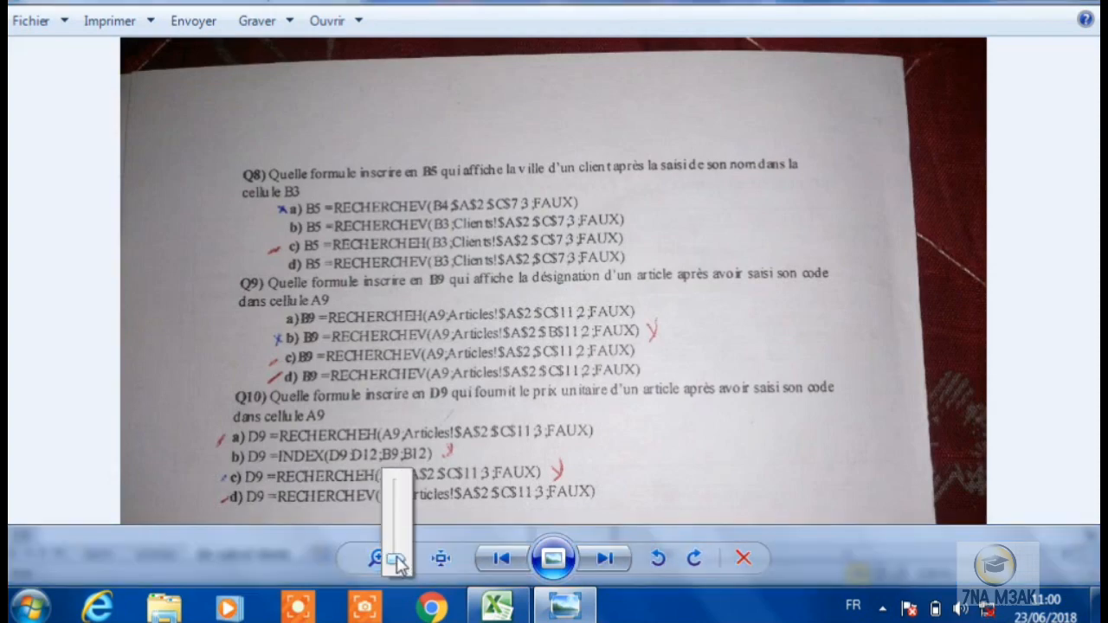
{"action": "left_click_drag", "start_coordinate": [398, 562], "coordinate": [397, 540]}
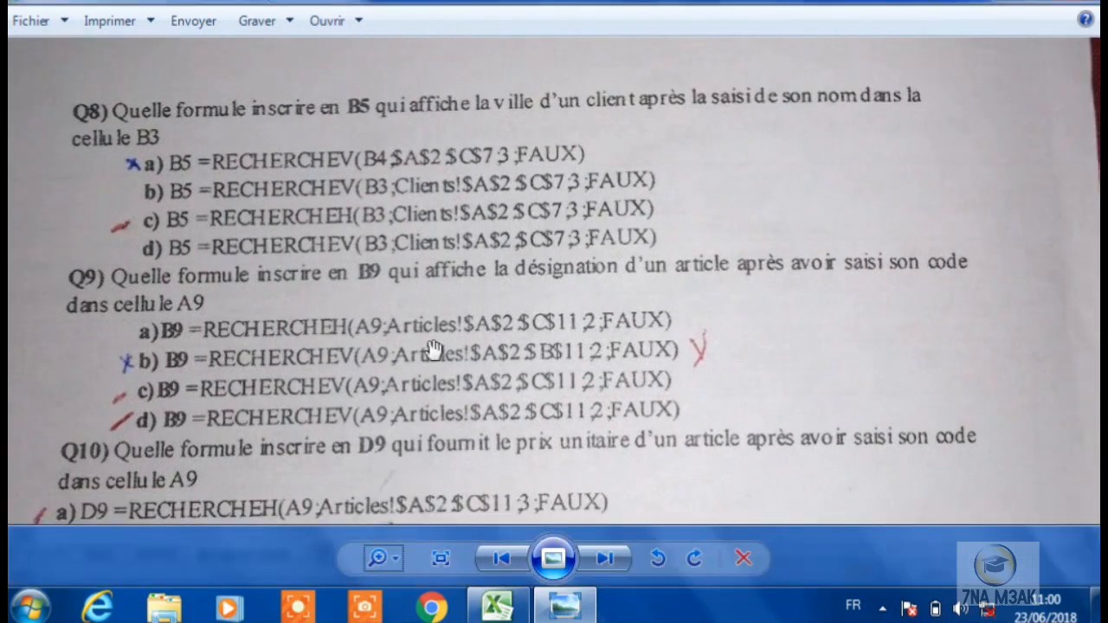
{"action": "left_click", "coordinate": [497, 608]}
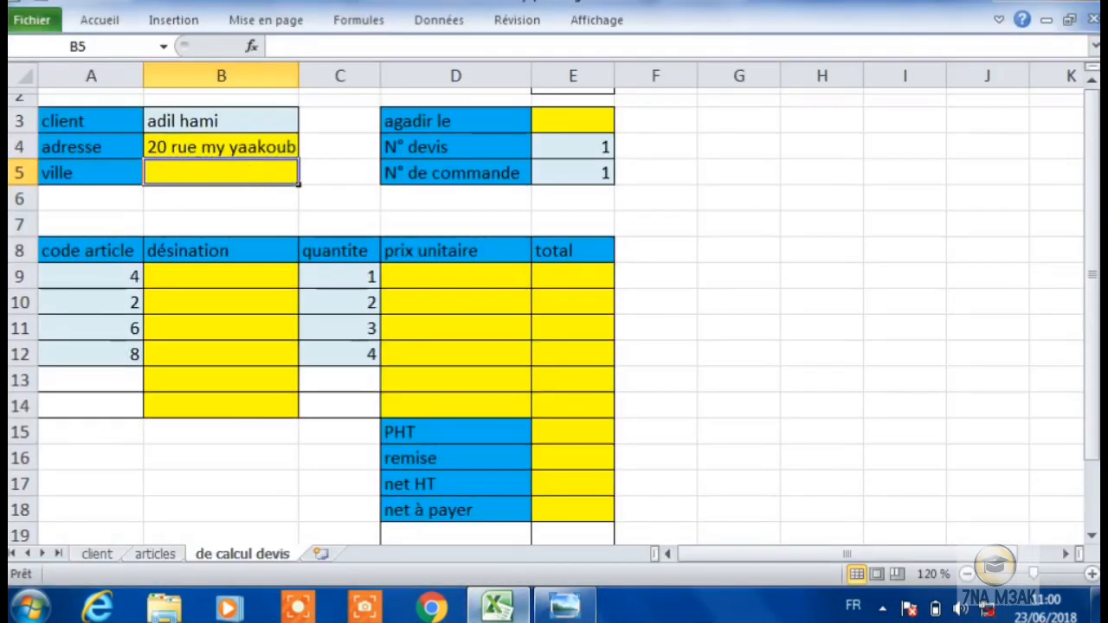
{"action": "left_click", "coordinate": [560, 609]}
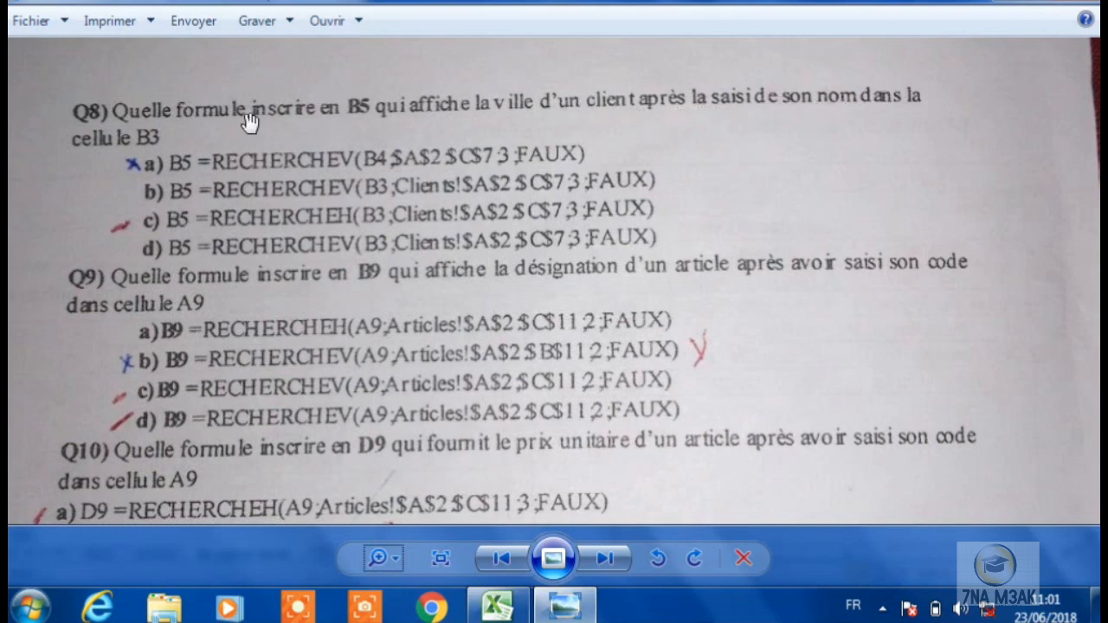
Step: Switch to Excel and start a RECHERCHEV formula in the ville cell B5 with B3 as the lookup value
{"action": "mouse_move", "coordinate": [497, 605]}
{"action": "left_click", "coordinate": [467, 512]}
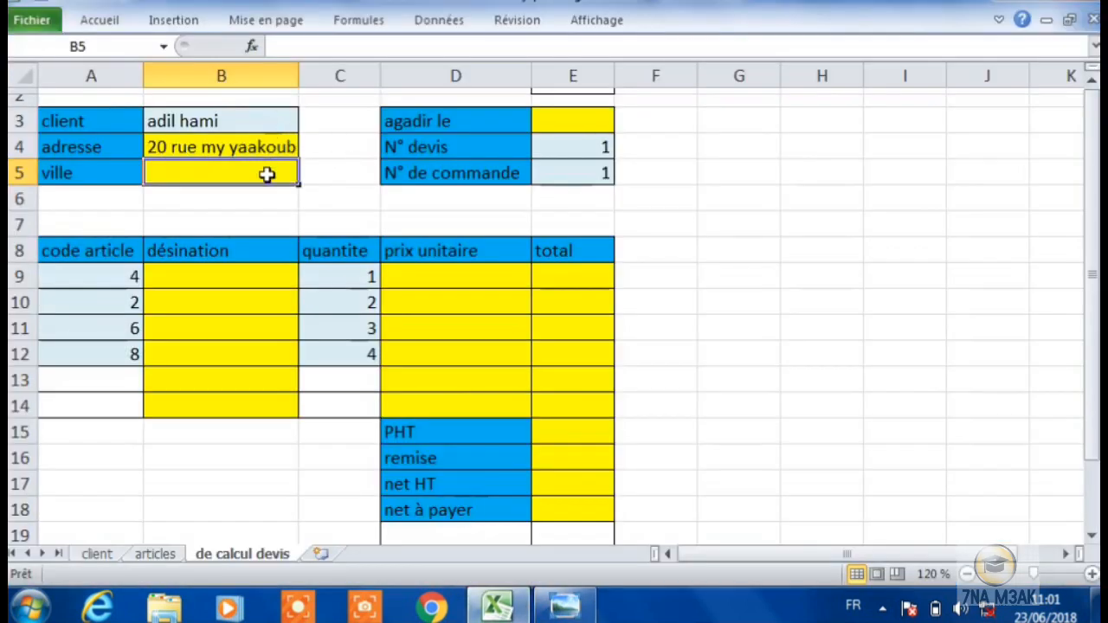
{"action": "type", "text": "="}
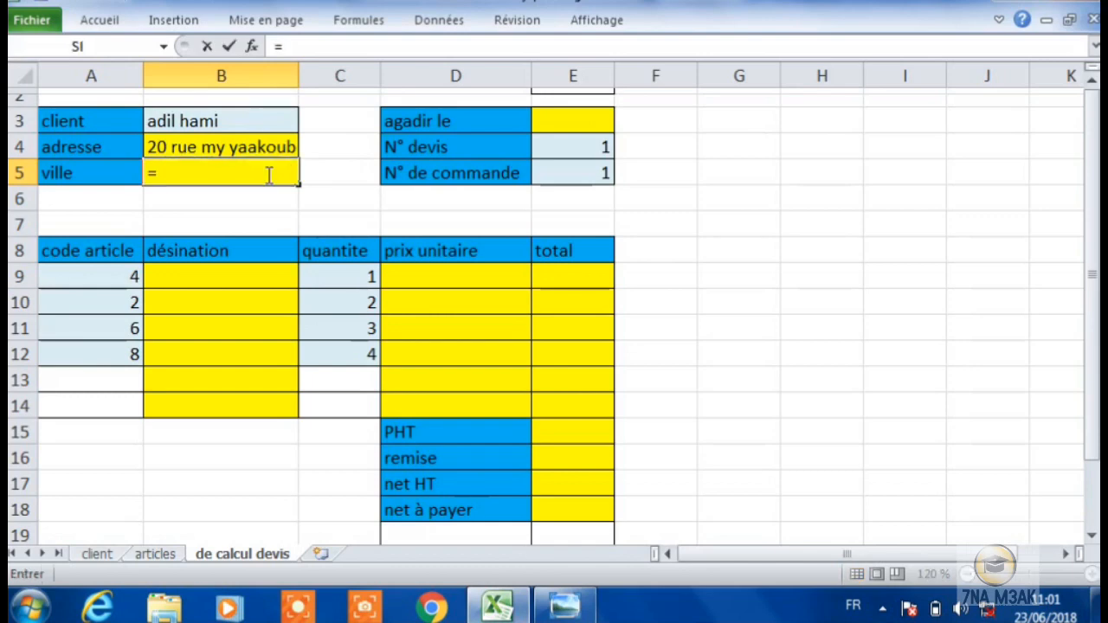
{"action": "type", "text": "re"}
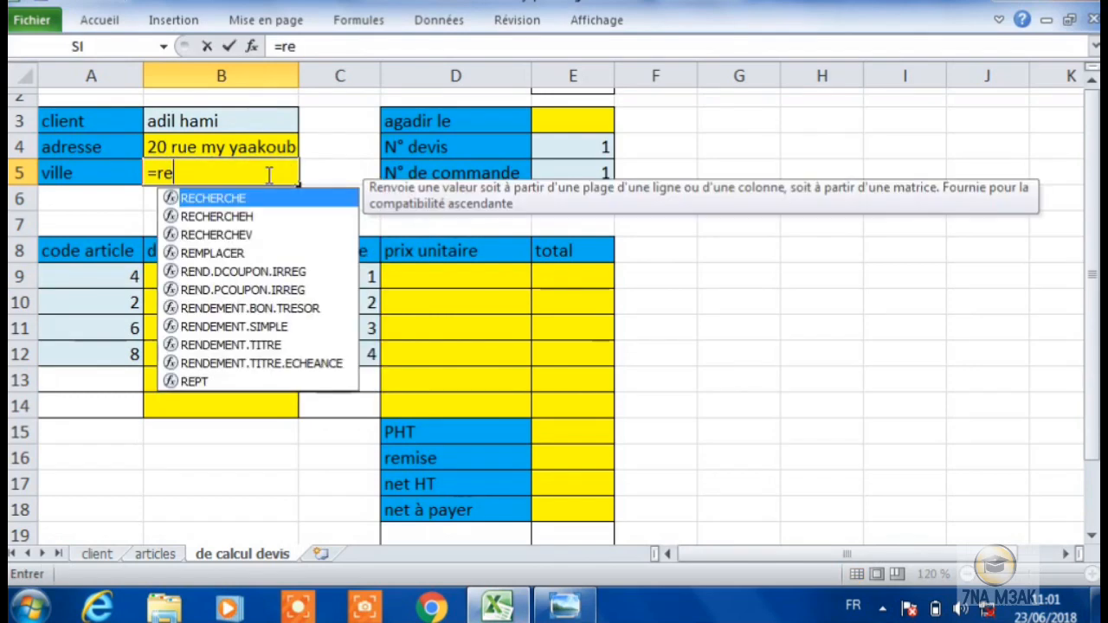
{"action": "double_click", "coordinate": [261, 236]}
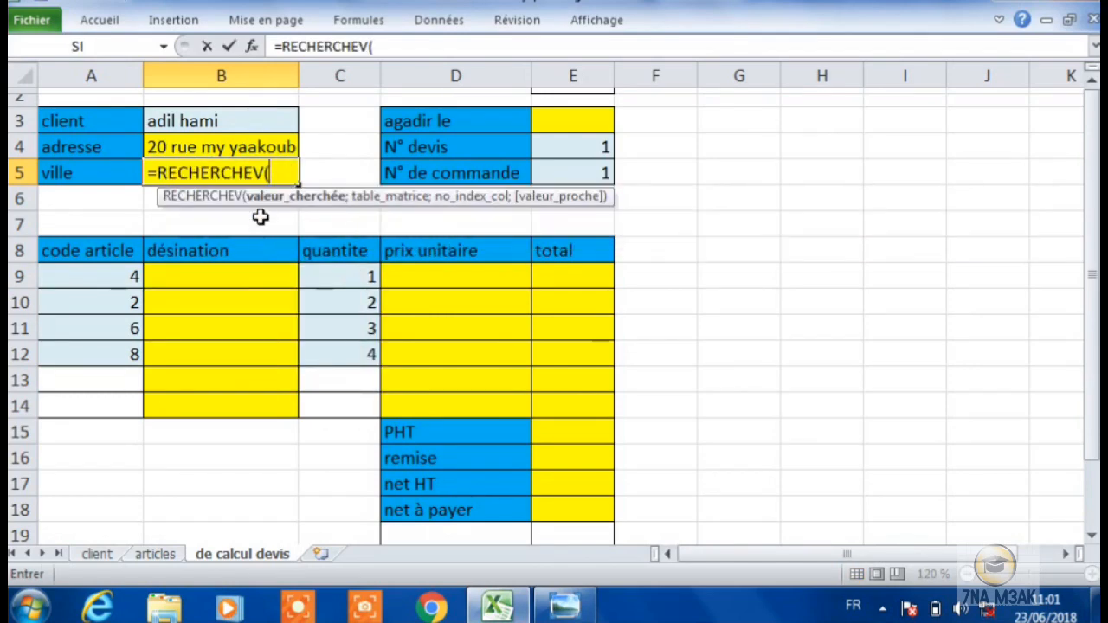
{"action": "left_click", "coordinate": [251, 126]}
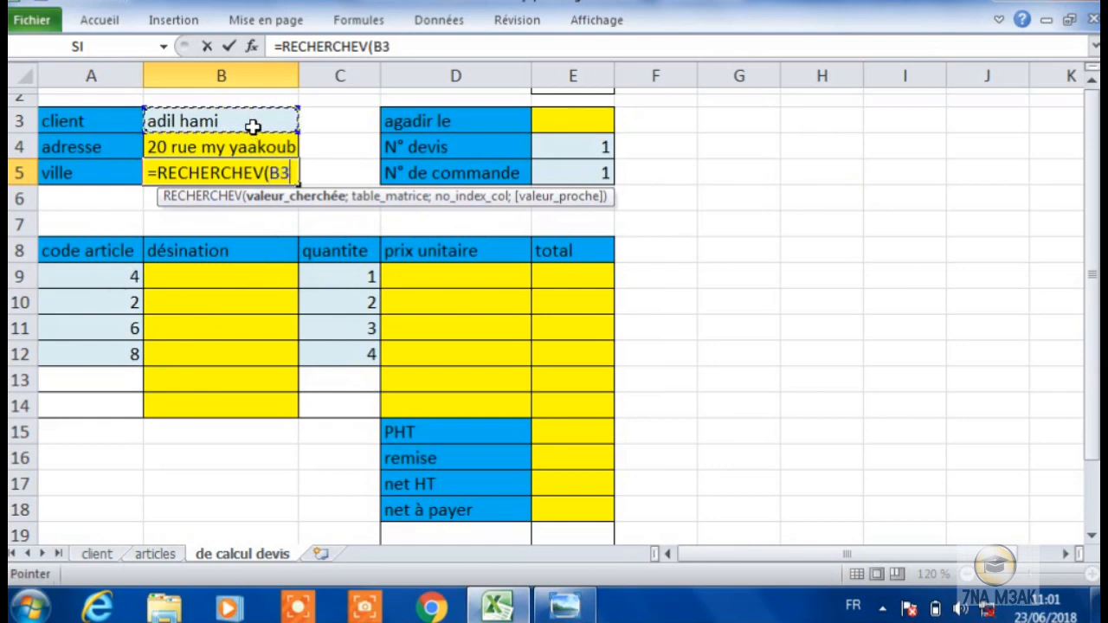
{"action": "type", "text": ";"}
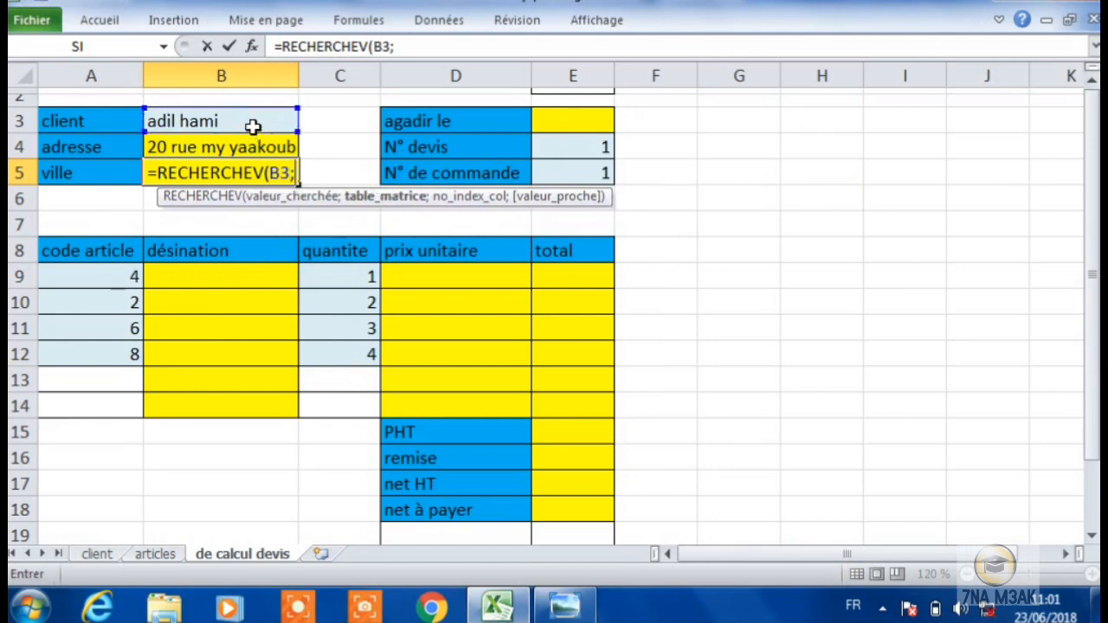
Step: Use the range A3:C7 on the client sheet as the table argument of the B5 formula
{"action": "left_click", "coordinate": [103, 554]}
{"action": "left_click_drag", "start_coordinate": [165, 164], "coordinate": [441, 291]}
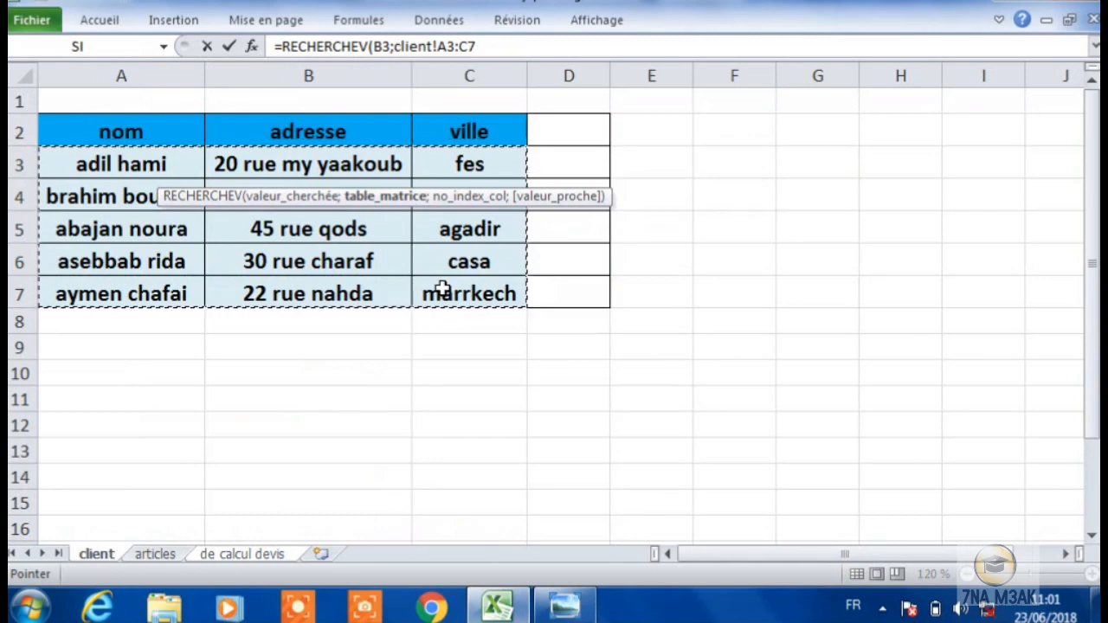
{"action": "key", "text": "F8"}
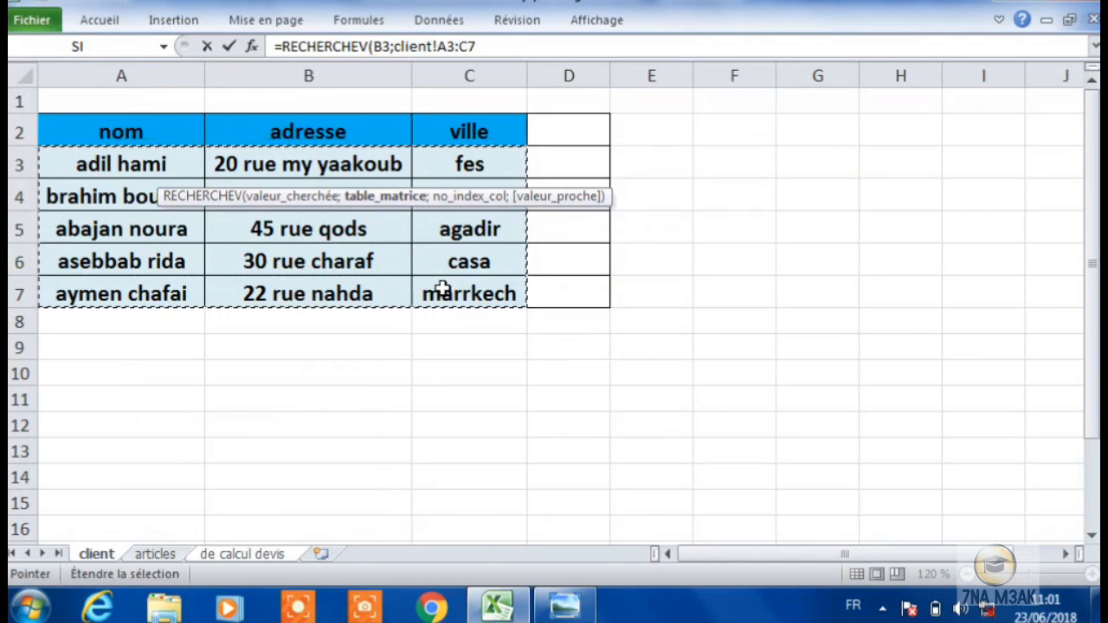
{"action": "type", "text": ";"}
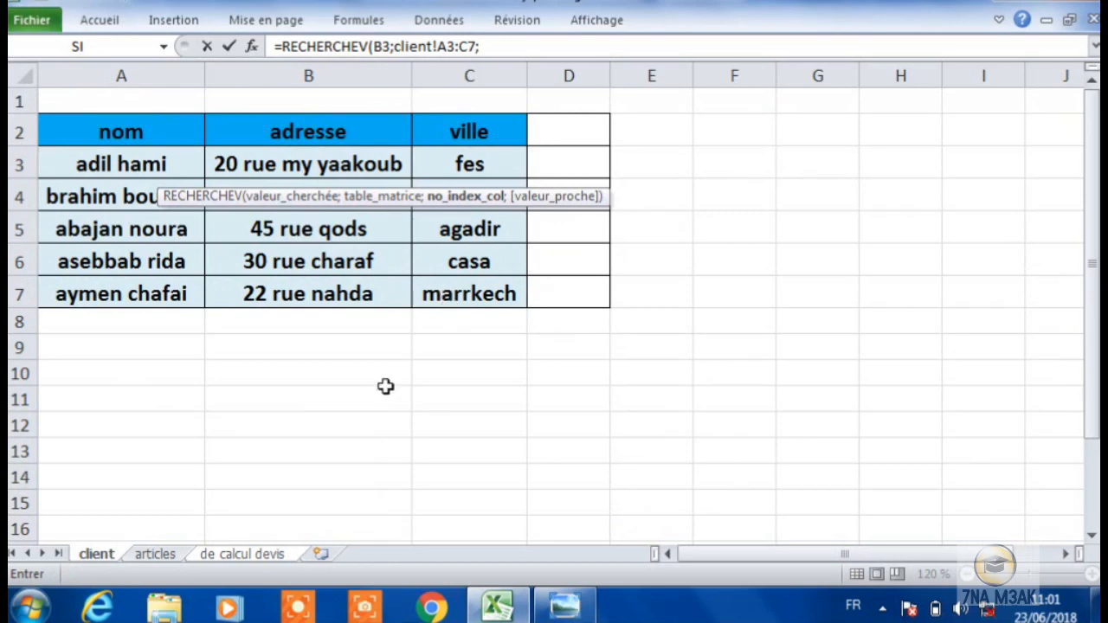
Step: Return to the de calcul devis sheet and remove the stray 'de calcul devis '! reference from the B5 formula
{"action": "left_click", "coordinate": [241, 555]}
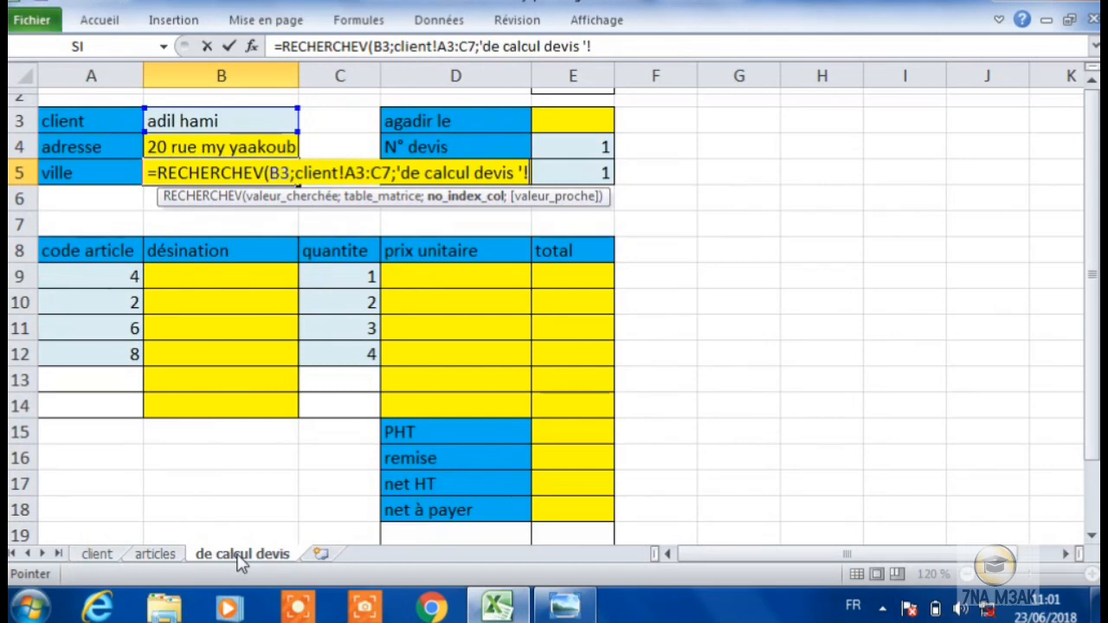
{"action": "key", "text": "BackSpace"}
{"action": "key", "text": "BackSpace"}
{"action": "key", "text": "BackSpace"}
{"action": "key", "text": "BackSpace"}
{"action": "key", "text": "BackSpace"}
{"action": "key", "text": "BackSpace"}
{"action": "key", "text": "BackSpace"}
{"action": "key", "text": "BackSpace"}
{"action": "key", "text": "BackSpace"}
{"action": "key", "text": "BackSpace"}
{"action": "key", "text": "BackSpace"}
{"action": "key", "text": "BackSpace"}
{"action": "key", "text": "BackSpace"}
{"action": "key", "text": "BackSpace"}
{"action": "key", "text": "BackSpace"}
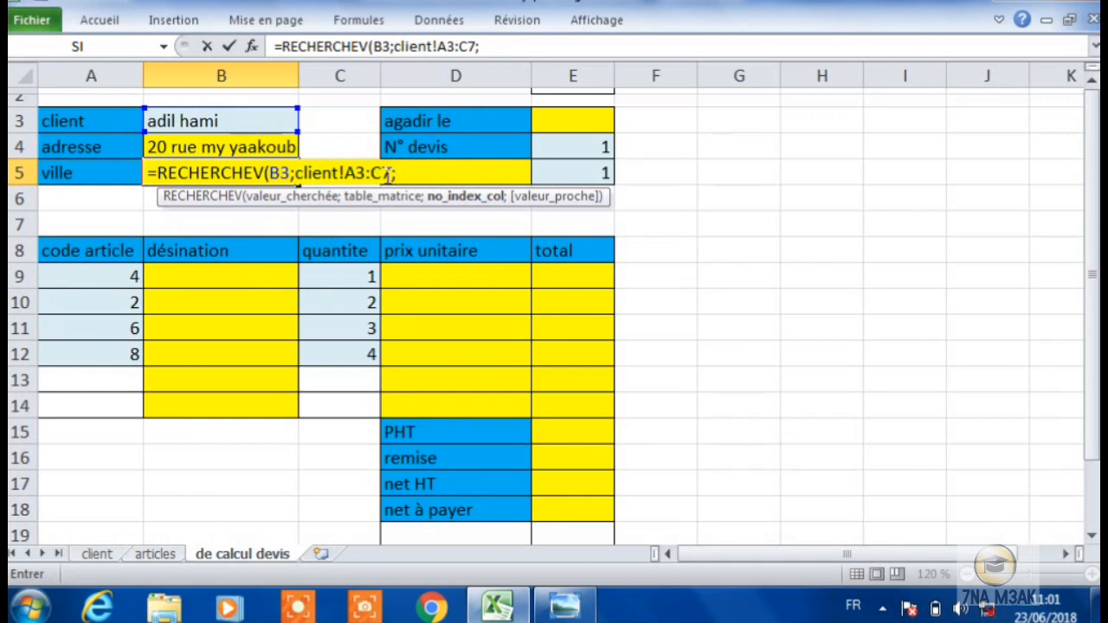
Step: Complete the B5 formula with column index 3 and the exact-match option FAUX
{"action": "type", "text": "\""}
{"action": "type", "text": ";"}
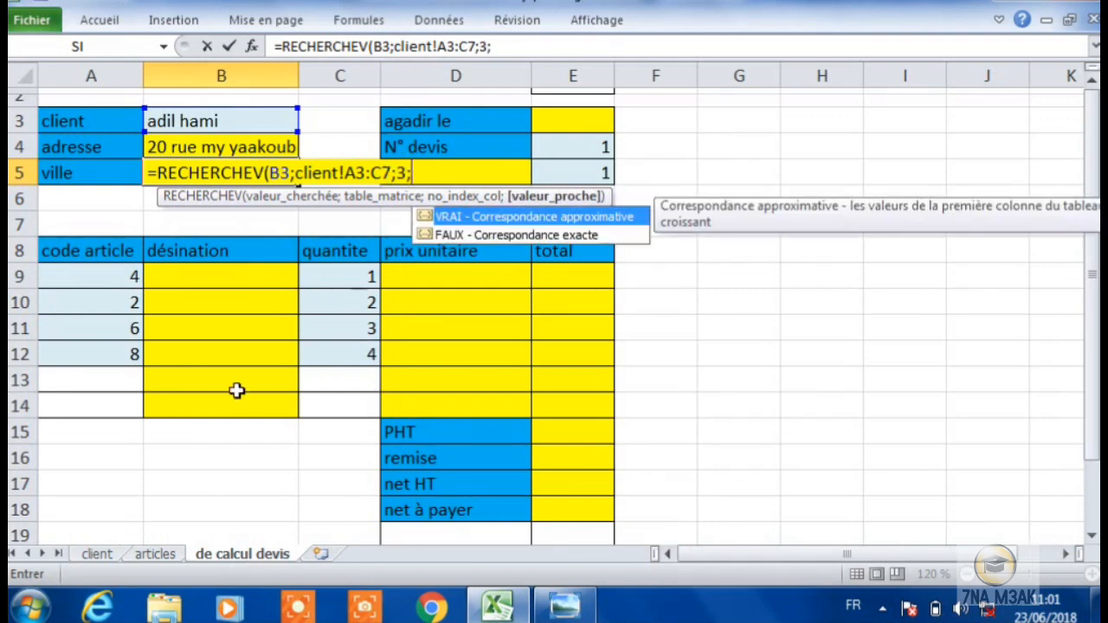
{"action": "double_click", "coordinate": [509, 235]}
{"action": "key", "text": "Return"}
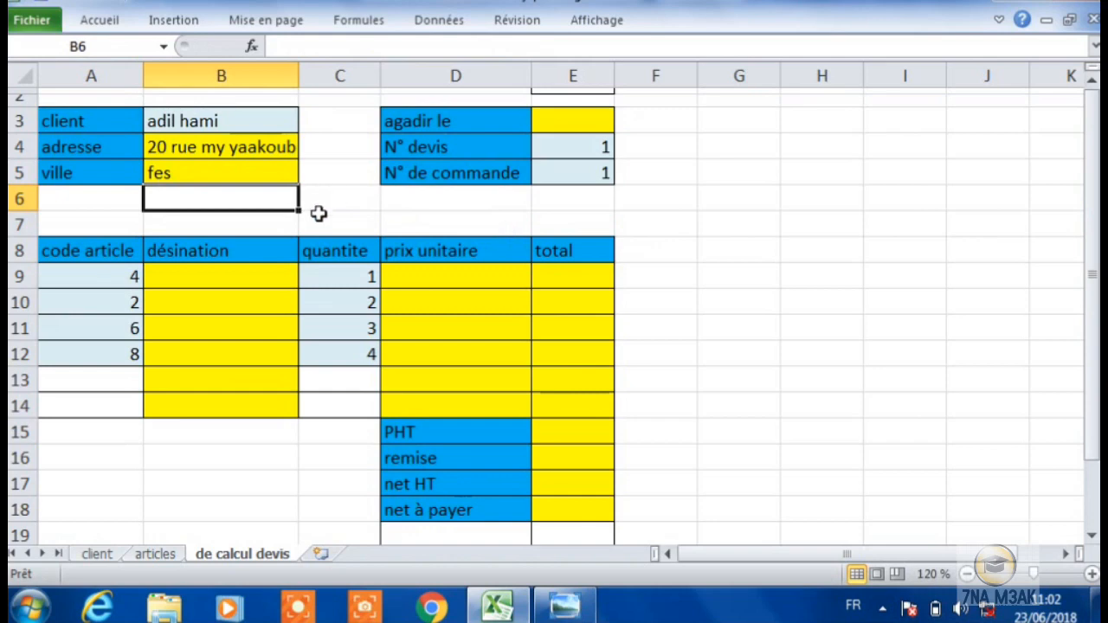
Step: Compare the Q8 answer options in the exam photo with the client table and cell B3 of the devis sheet
{"action": "left_click", "coordinate": [105, 554]}
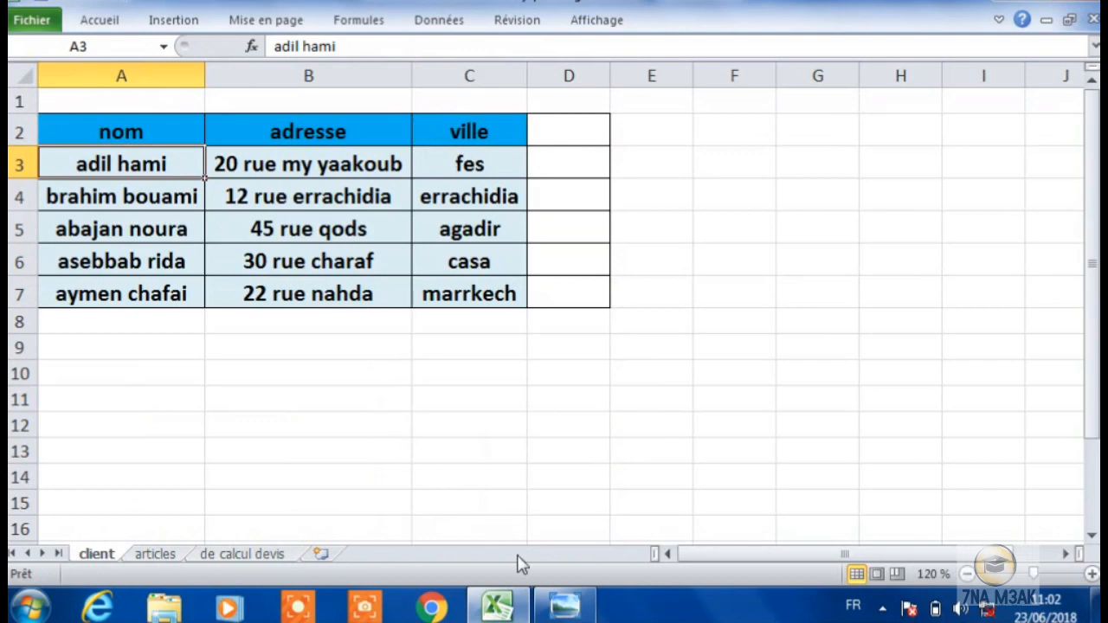
{"action": "mouse_move", "coordinate": [519, 610]}
{"action": "left_click", "coordinate": [563, 606]}
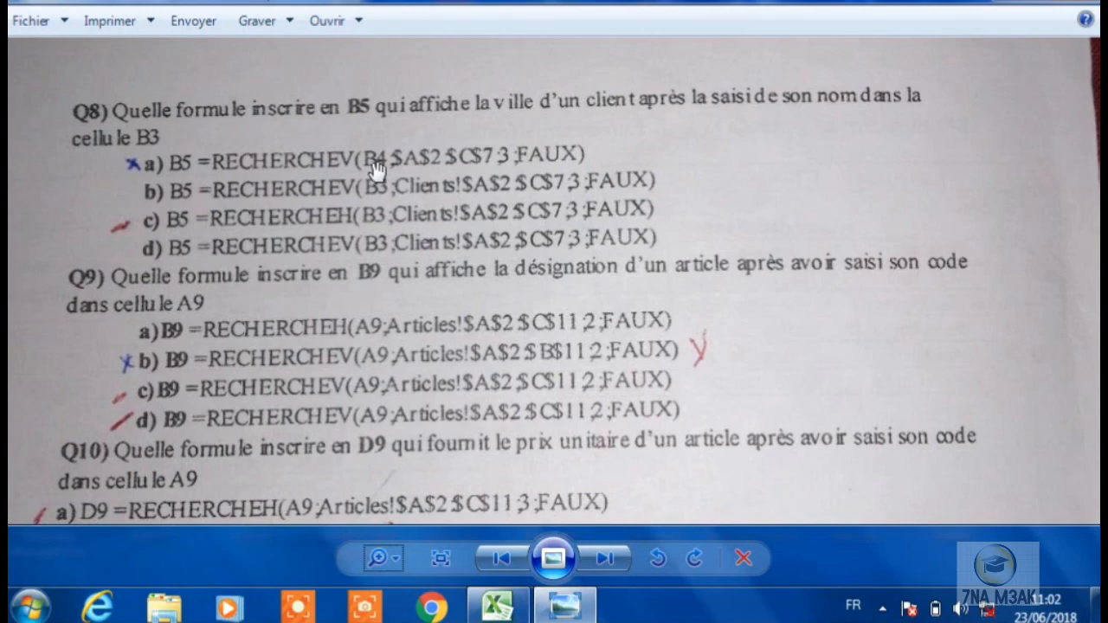
{"action": "left_click", "coordinate": [488, 617]}
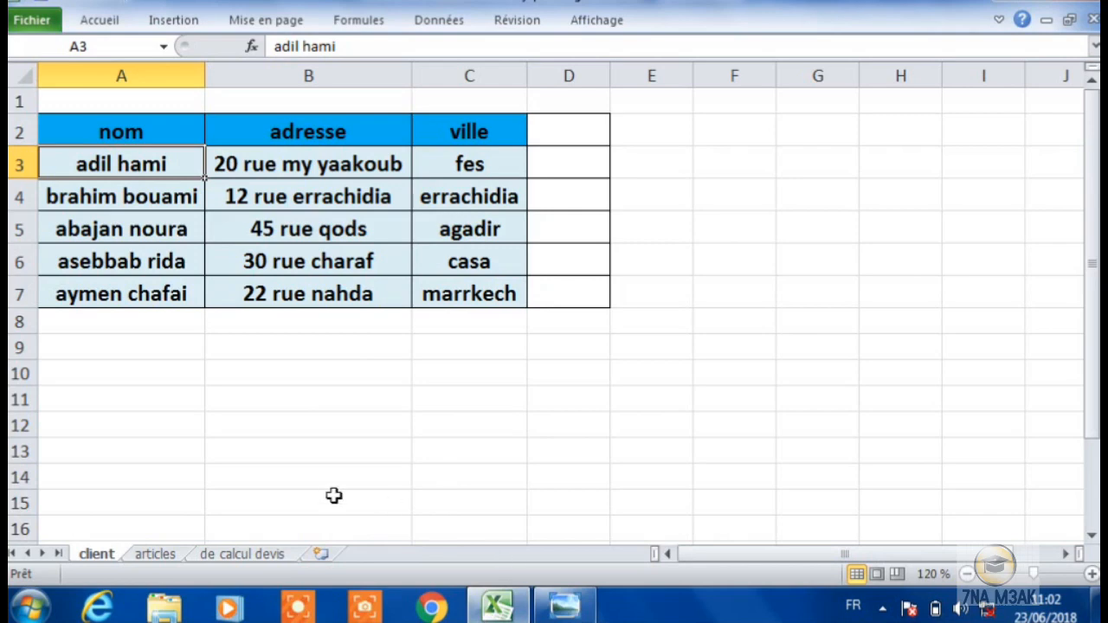
{"action": "left_click", "coordinate": [293, 555]}
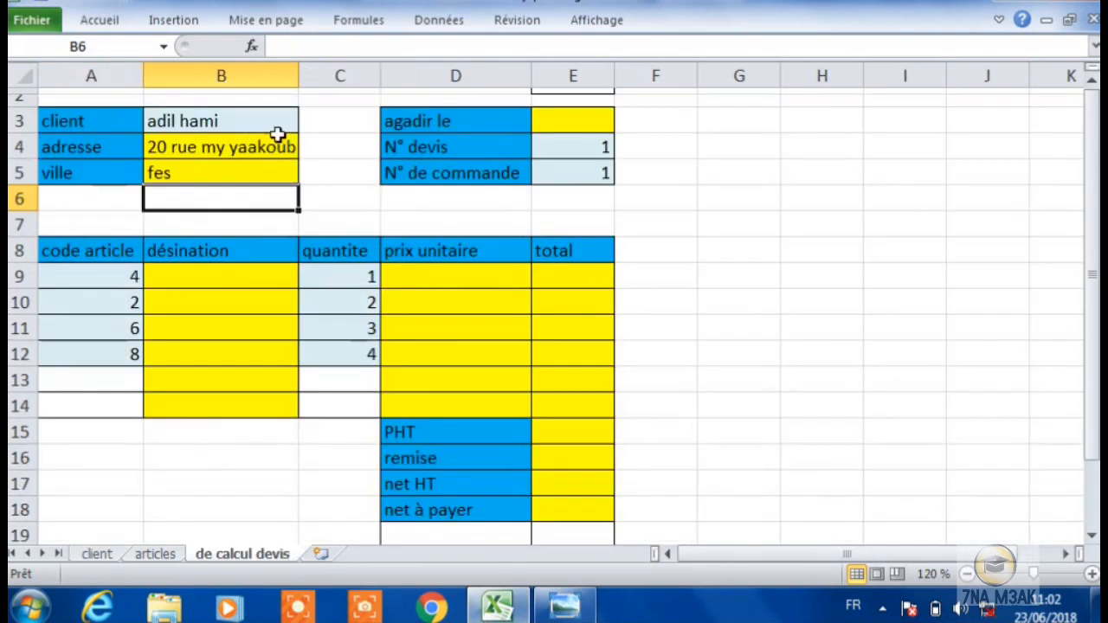
{"action": "left_click", "coordinate": [262, 114]}
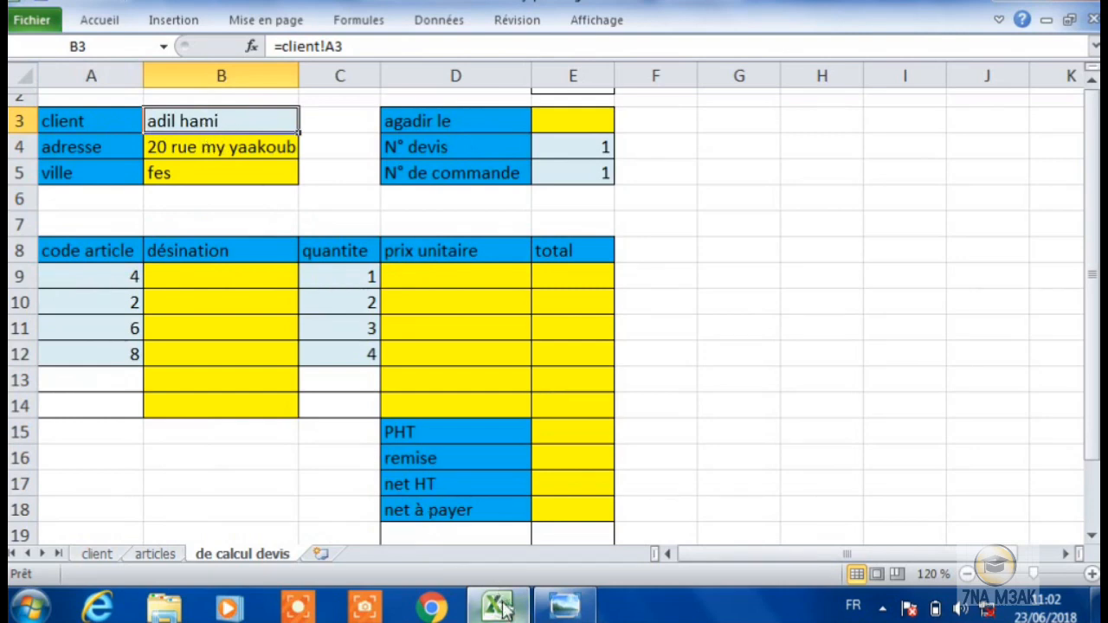
{"action": "left_click", "coordinate": [563, 606]}
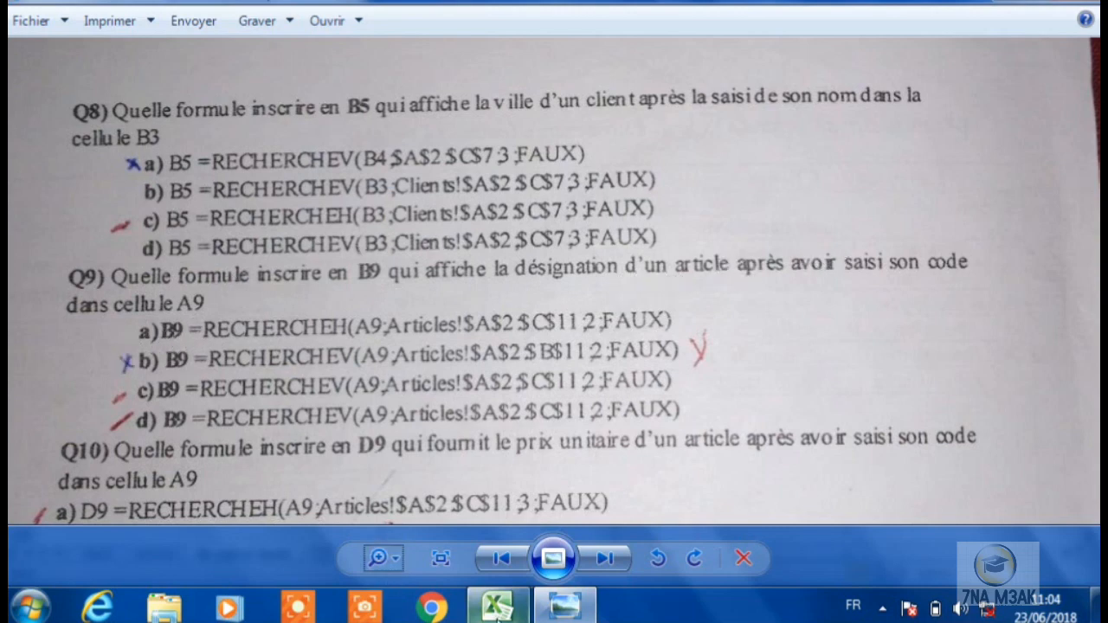
Step: Back in Excel, check the articles sheet and start a RECHERCHEV formula in devis cell B9 with A9 as the lookup value
{"action": "left_click", "coordinate": [496, 610]}
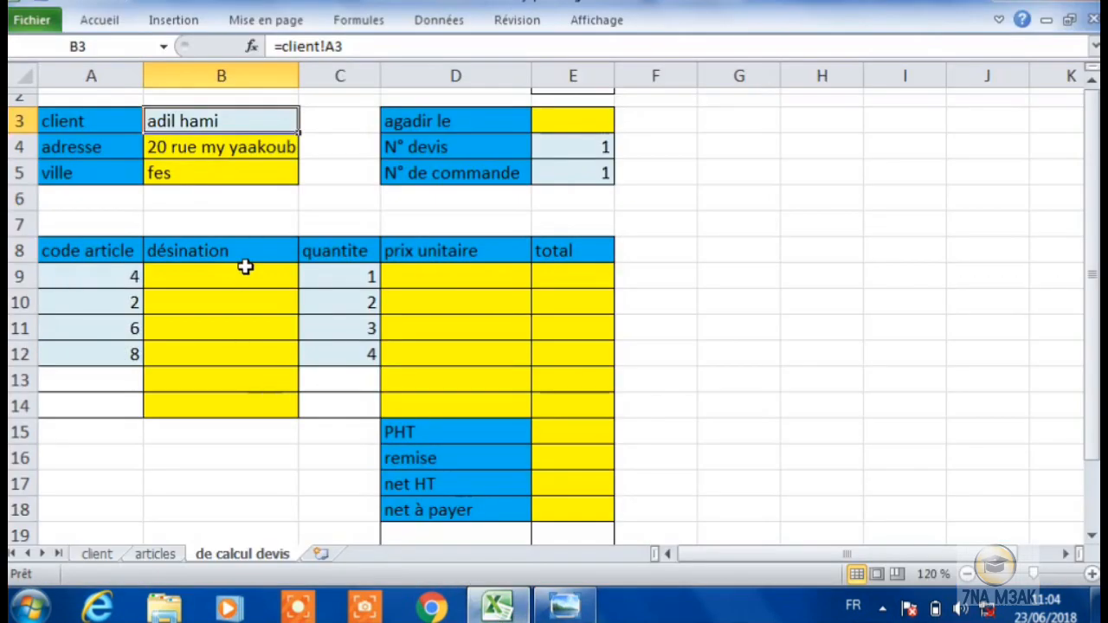
{"action": "left_click", "coordinate": [245, 277]}
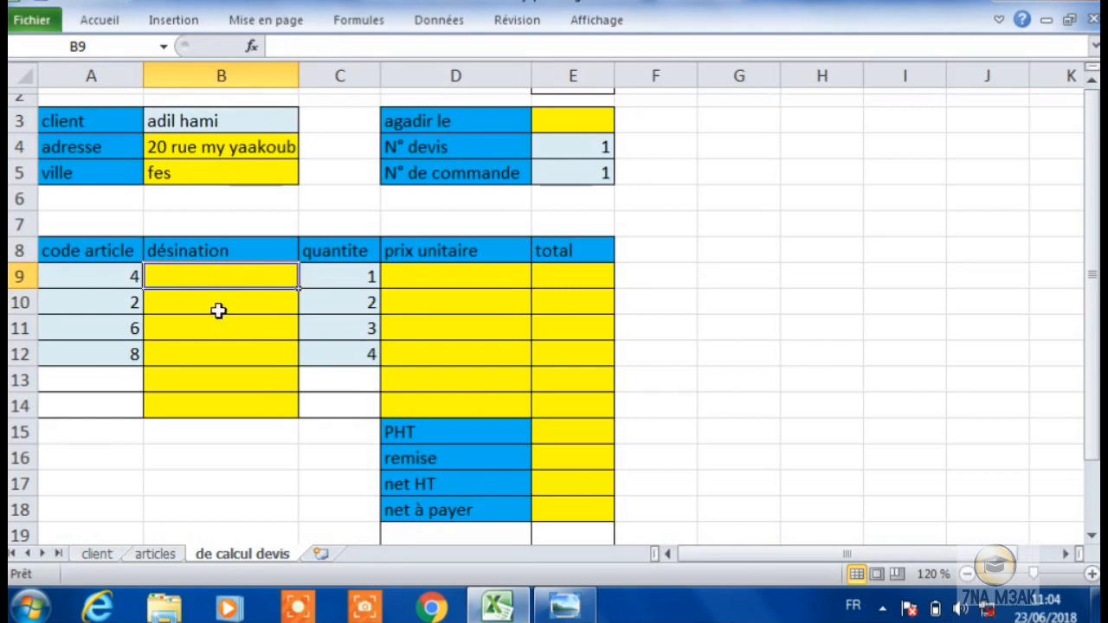
{"action": "left_click", "coordinate": [165, 555]}
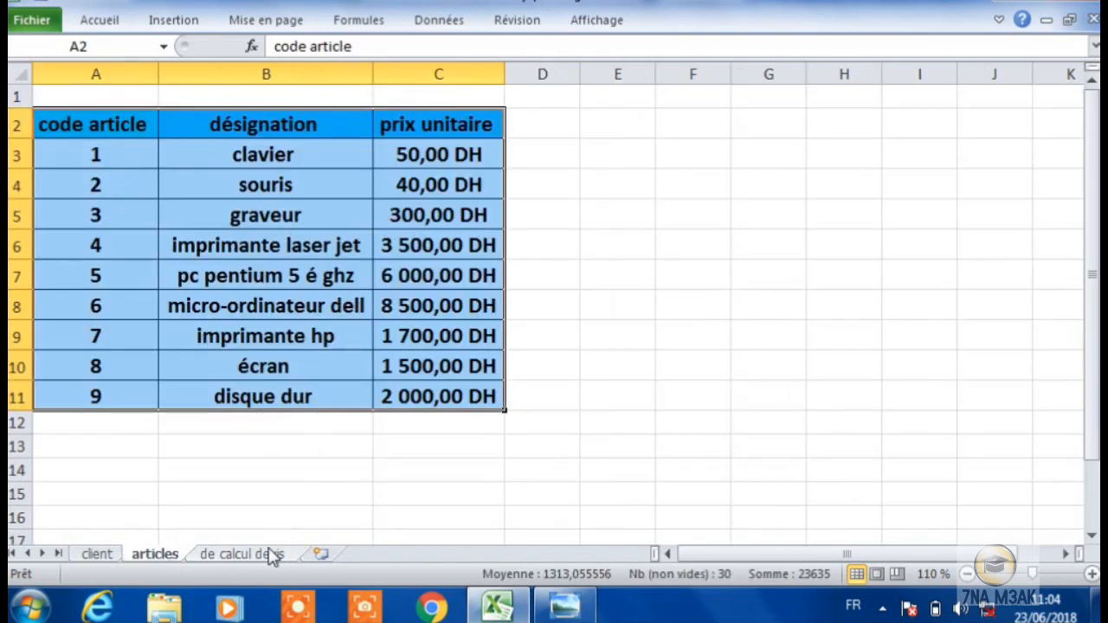
{"action": "left_click", "coordinate": [272, 554]}
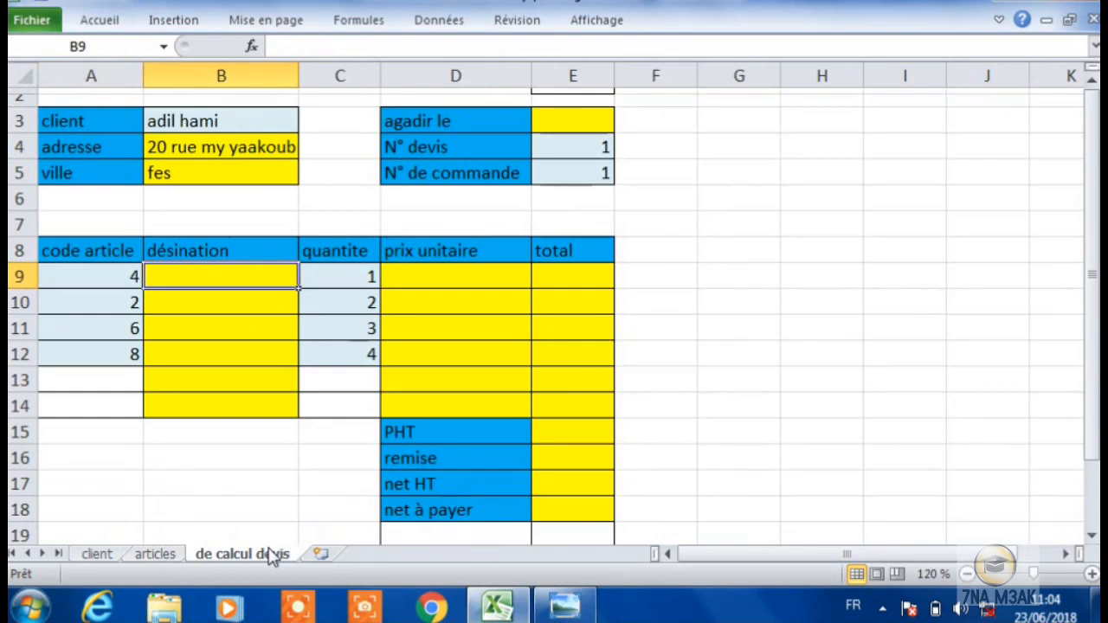
{"action": "type", "text": "=re"}
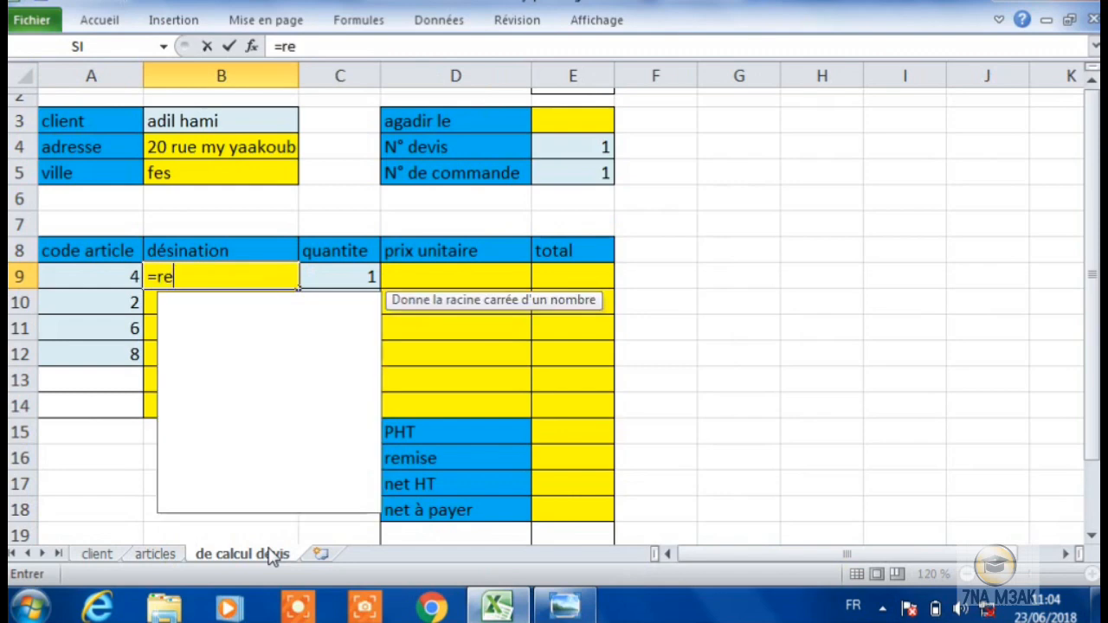
{"action": "double_click", "coordinate": [245, 338]}
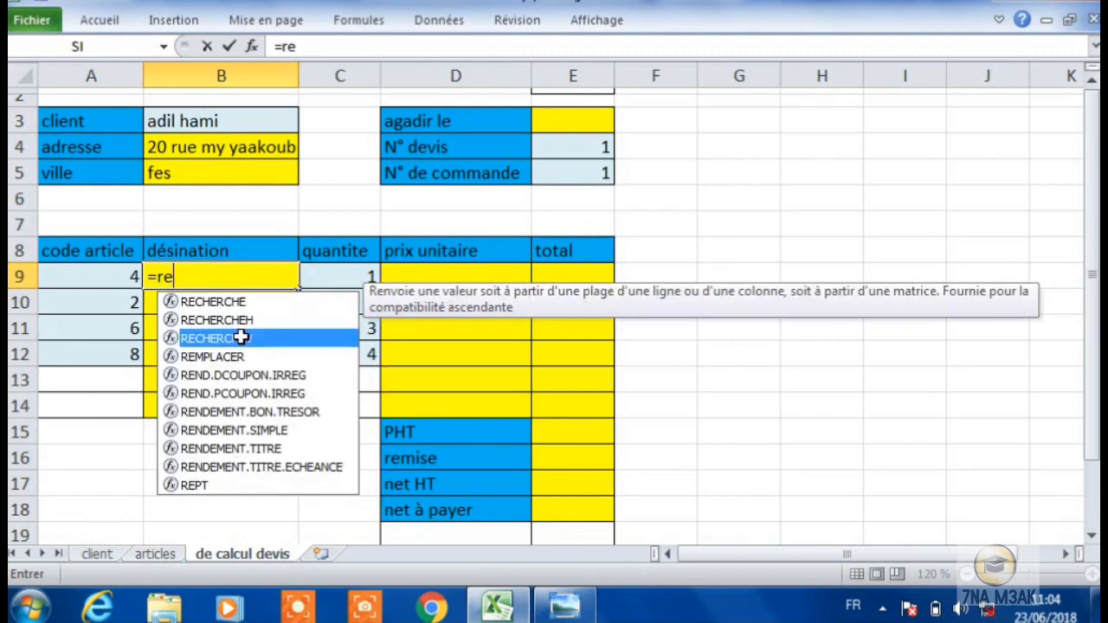
{"action": "left_click", "coordinate": [131, 276]}
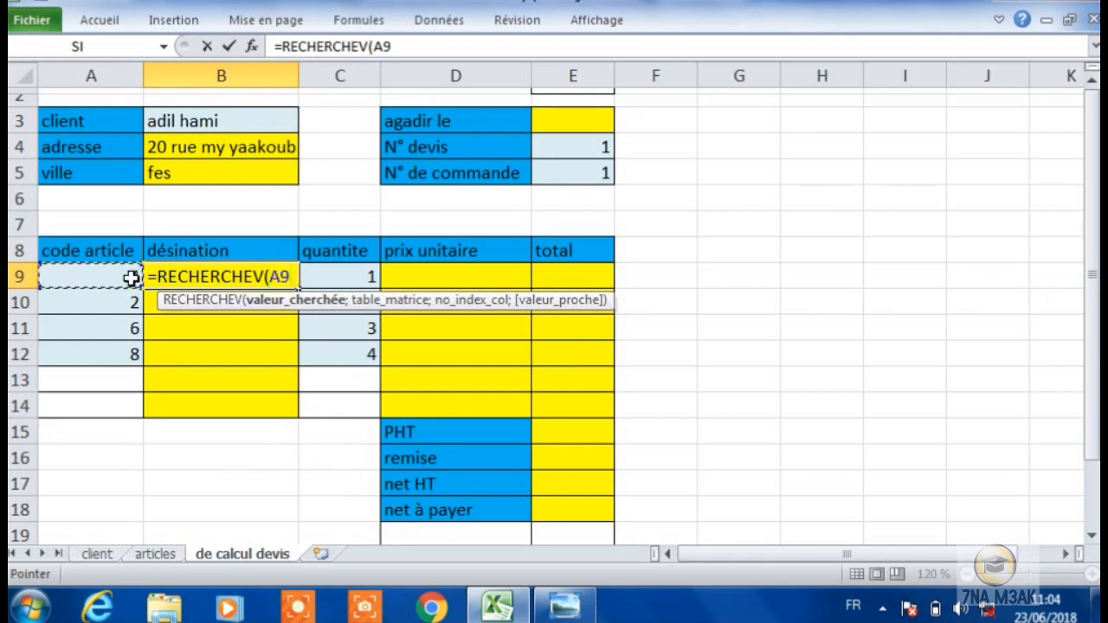
{"action": "type", "text": ";"}
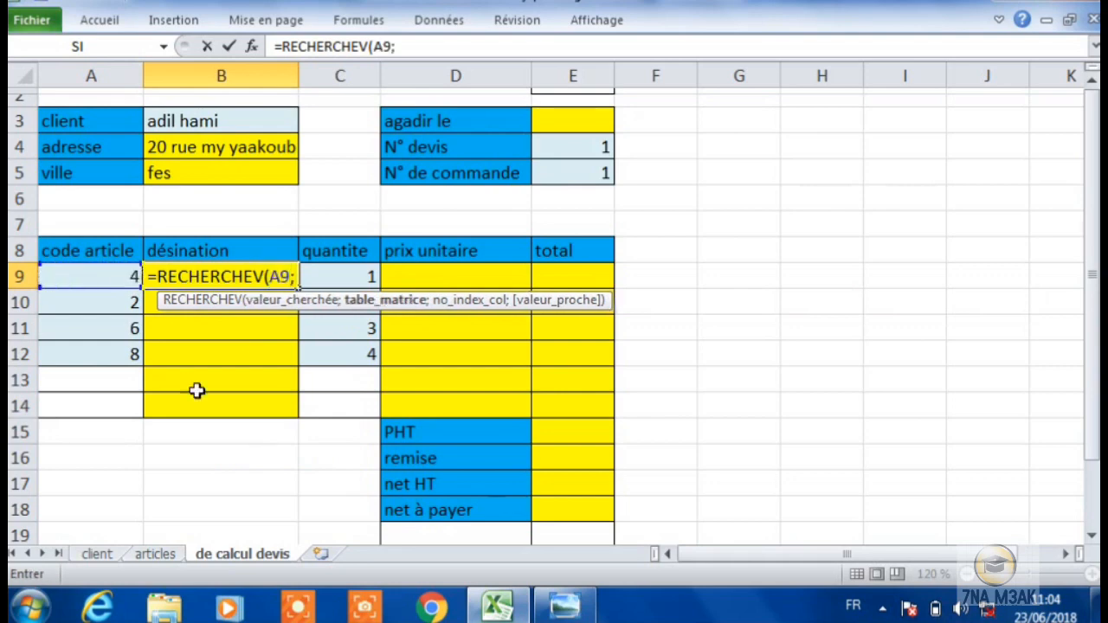
Step: Use the range A3:C11 on the articles sheet as the table argument of the B9 formula
{"action": "left_click", "coordinate": [169, 553]}
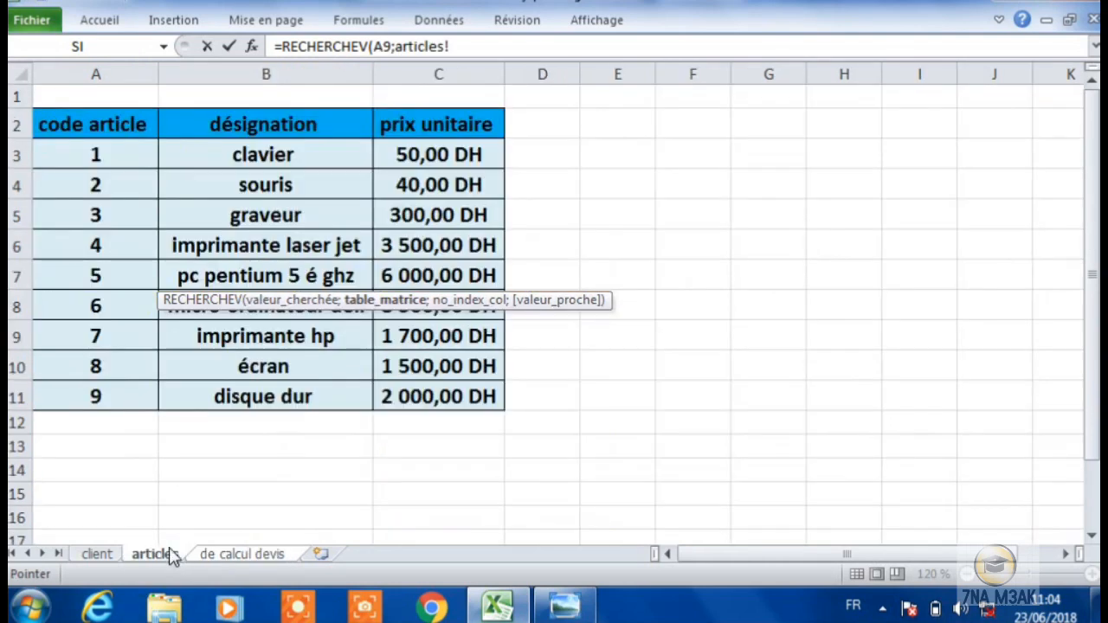
{"action": "left_click_drag", "start_coordinate": [141, 162], "coordinate": [419, 396]}
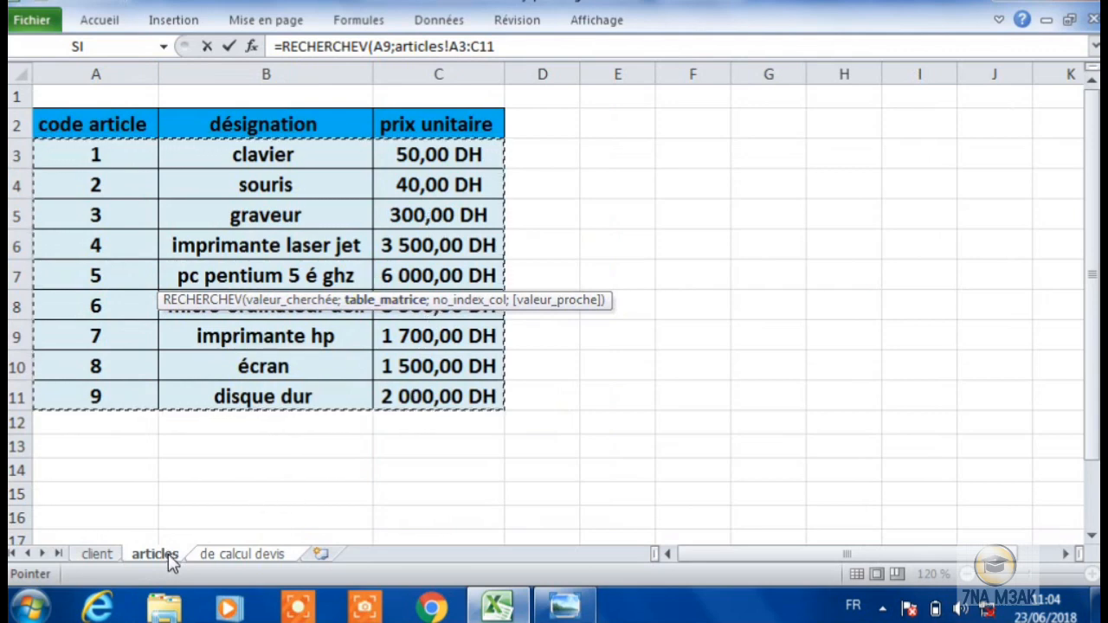
{"action": "type", "text": ";"}
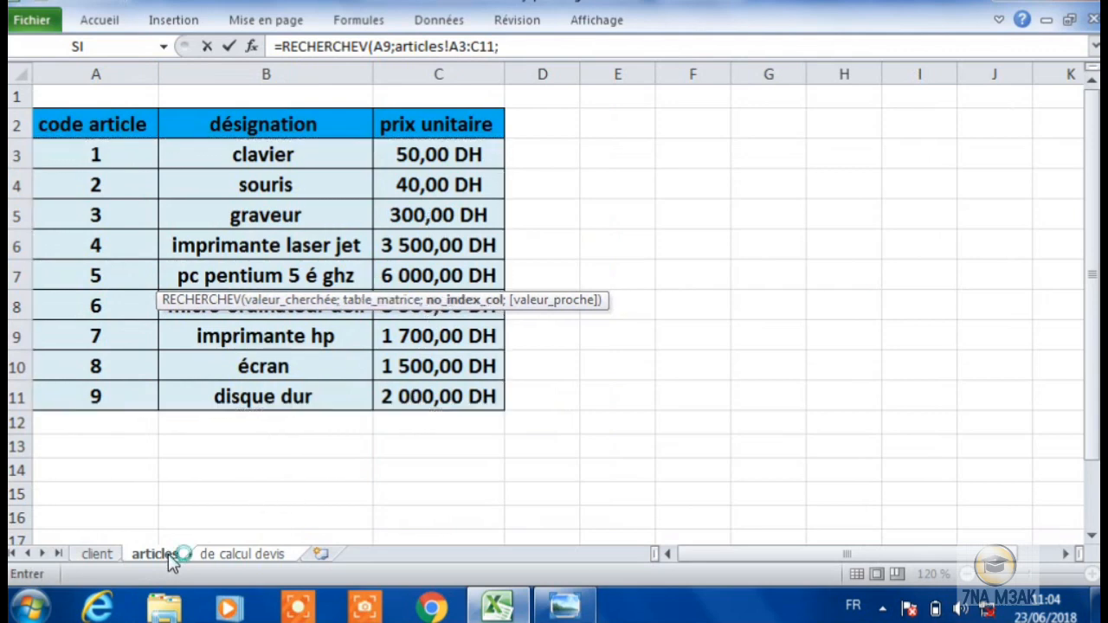
Step: Go back to the de calcul devis sheet and clear the sheet reference inserted after the table argument in the B9 formula
{"action": "left_click", "coordinate": [252, 555]}
{"action": "key", "text": "BackSpace"}
{"action": "key", "text": "BackSpace"}
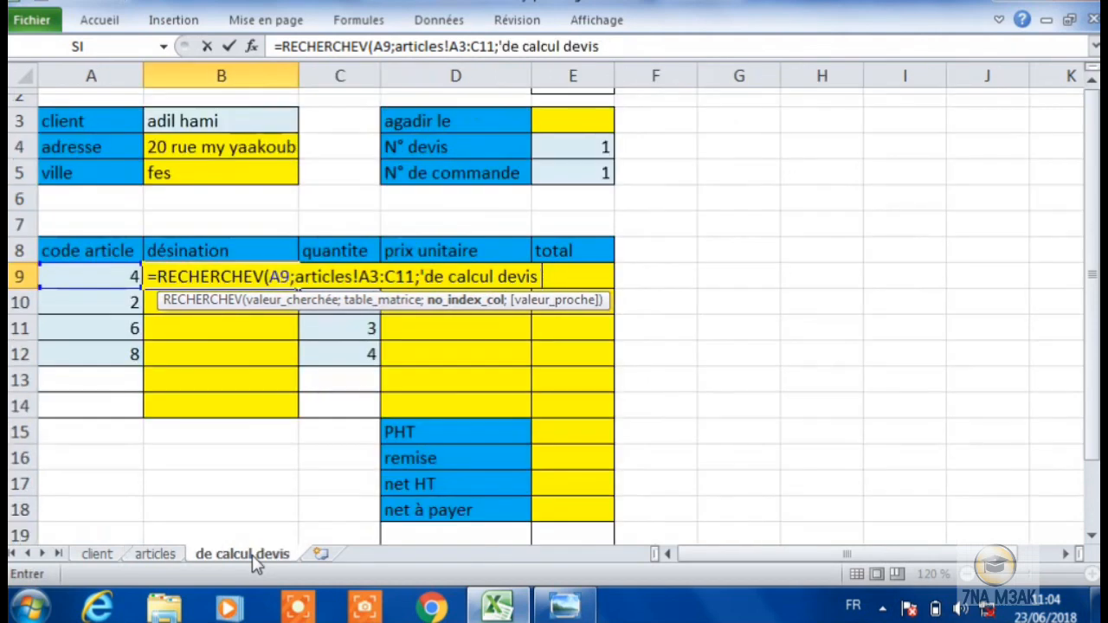
{"action": "key", "text": "BackSpace"}
{"action": "key", "text": "BackSpace"}
{"action": "key", "text": "BackSpace"}
{"action": "key", "text": "BackSpace"}
{"action": "key", "text": "BackSpace"}
{"action": "key", "text": "BackSpace"}
{"action": "key", "text": "BackSpace"}
{"action": "key", "text": "BackSpace"}
{"action": "key", "text": "BackSpace"}
{"action": "key", "text": "BackSpace"}
{"action": "key", "text": "BackSpace"}
{"action": "key", "text": "BackSpace"}
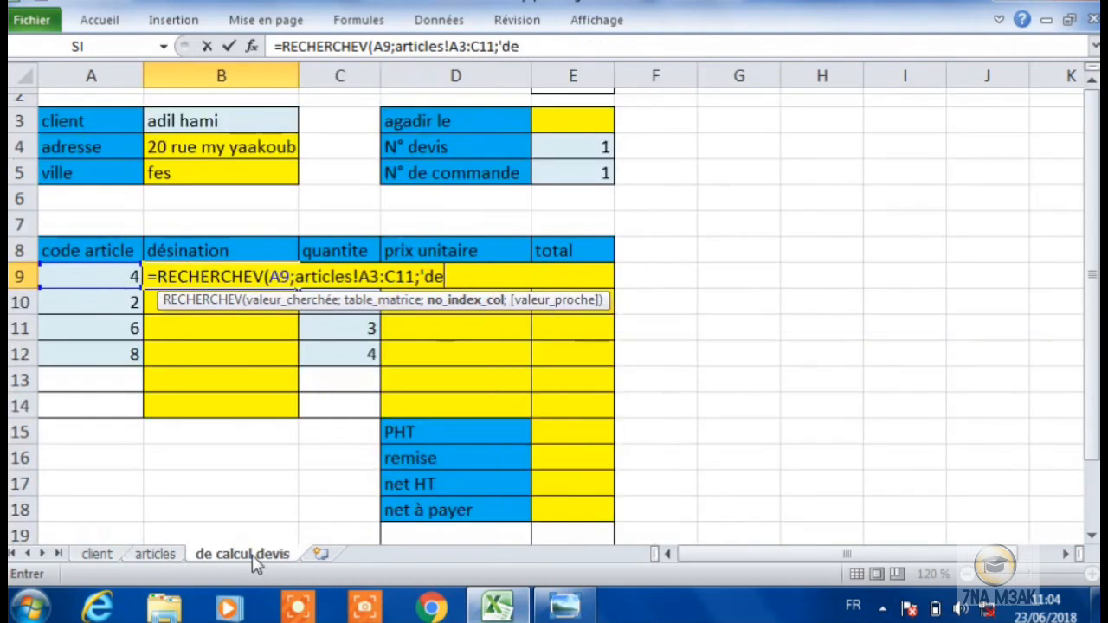
{"action": "key", "text": "BackSpace"}
{"action": "key", "text": "BackSpace"}
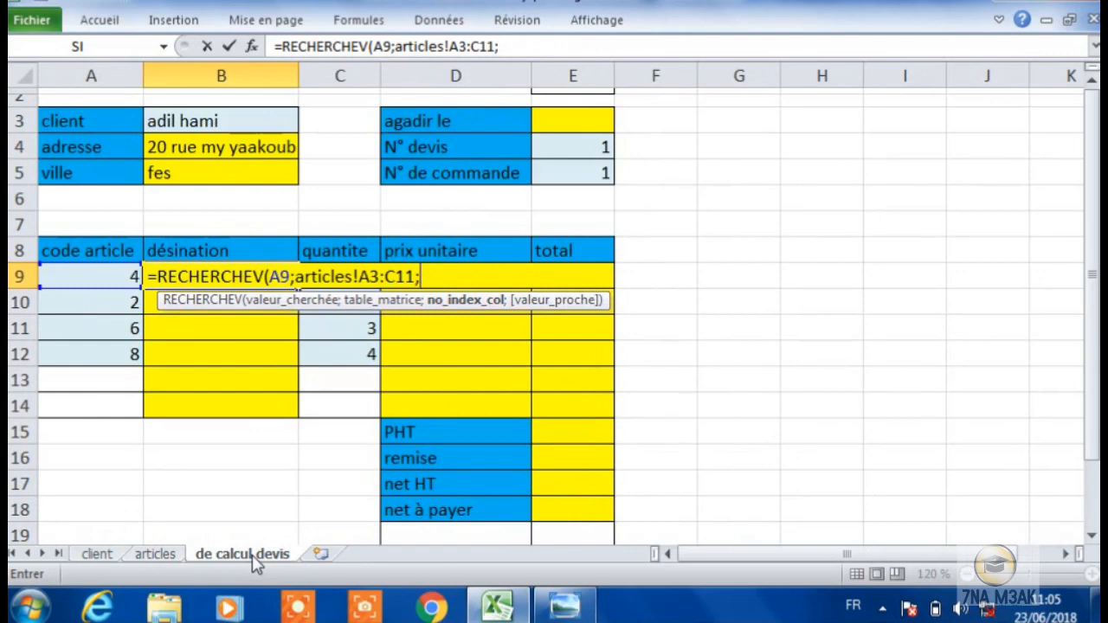
Step: Check the articles sheet columns, return to de calcul devis and remove the sheet reference inserted after the B9 formula's table argument
{"action": "left_click", "coordinate": [172, 555]}
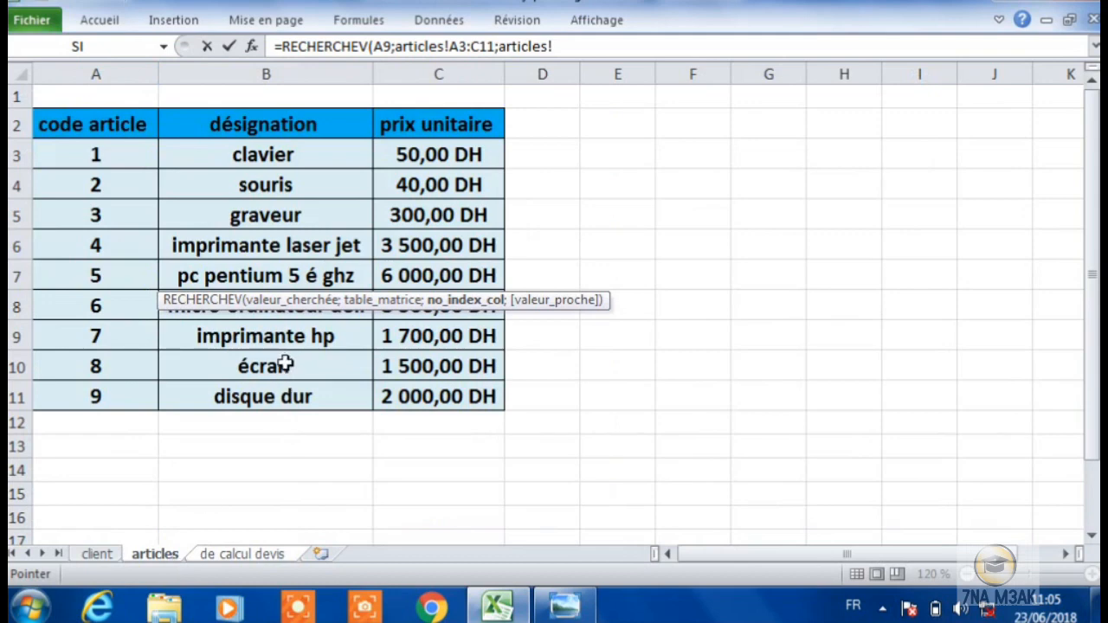
{"action": "left_click", "coordinate": [265, 552]}
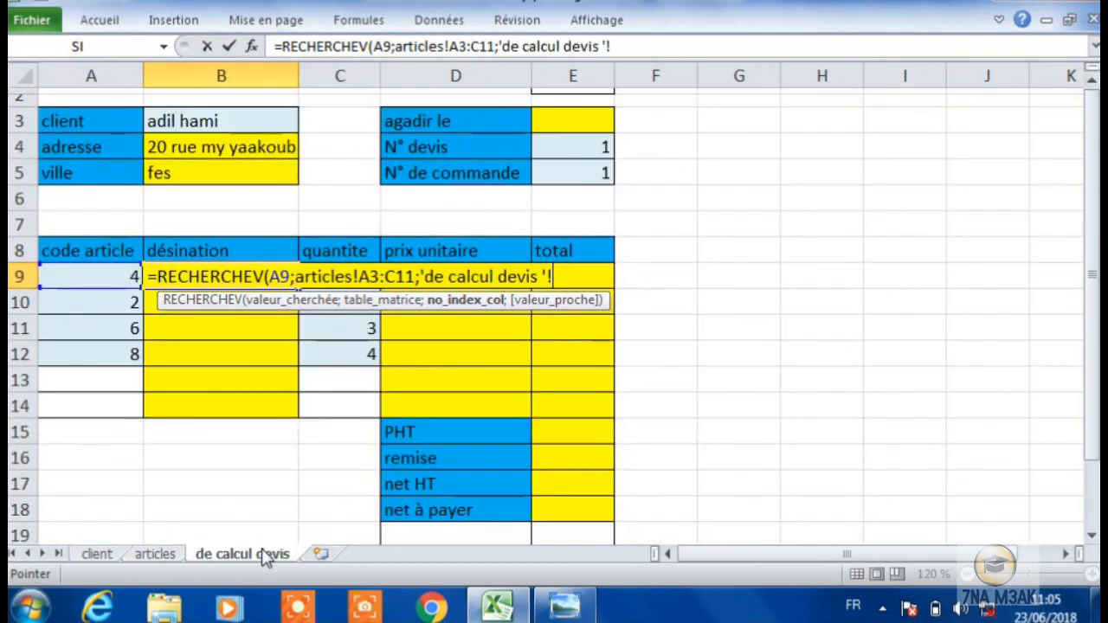
{"action": "type", "text": "2"}
{"action": "key", "text": "BackSpace"}
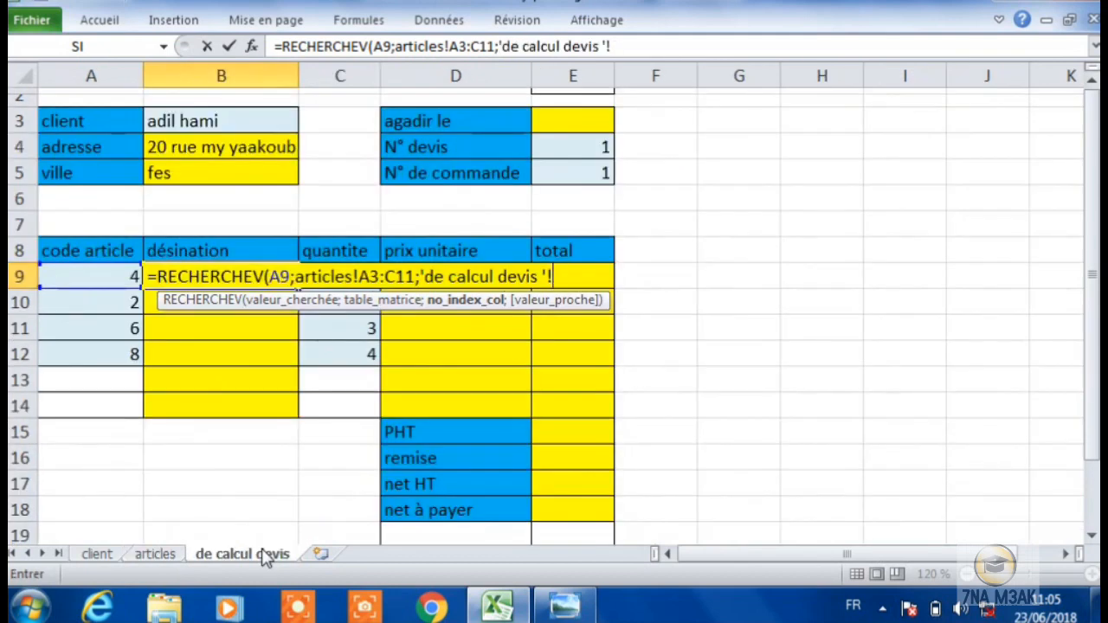
{"action": "key", "text": "BackSpace"}
{"action": "key", "text": "BackSpace"}
{"action": "key", "text": "BackSpace"}
{"action": "key", "text": "BackSpace"}
{"action": "key", "text": "BackSpace"}
{"action": "key", "text": "BackSpace"}
{"action": "key", "text": "BackSpace"}
{"action": "key", "text": "BackSpace"}
{"action": "key", "text": "BackSpace"}
{"action": "key", "text": "BackSpace"}
{"action": "key", "text": "BackSpace"}
{"action": "key", "text": "BackSpace"}
{"action": "key", "text": "BackSpace"}
{"action": "key", "text": "BackSpace"}
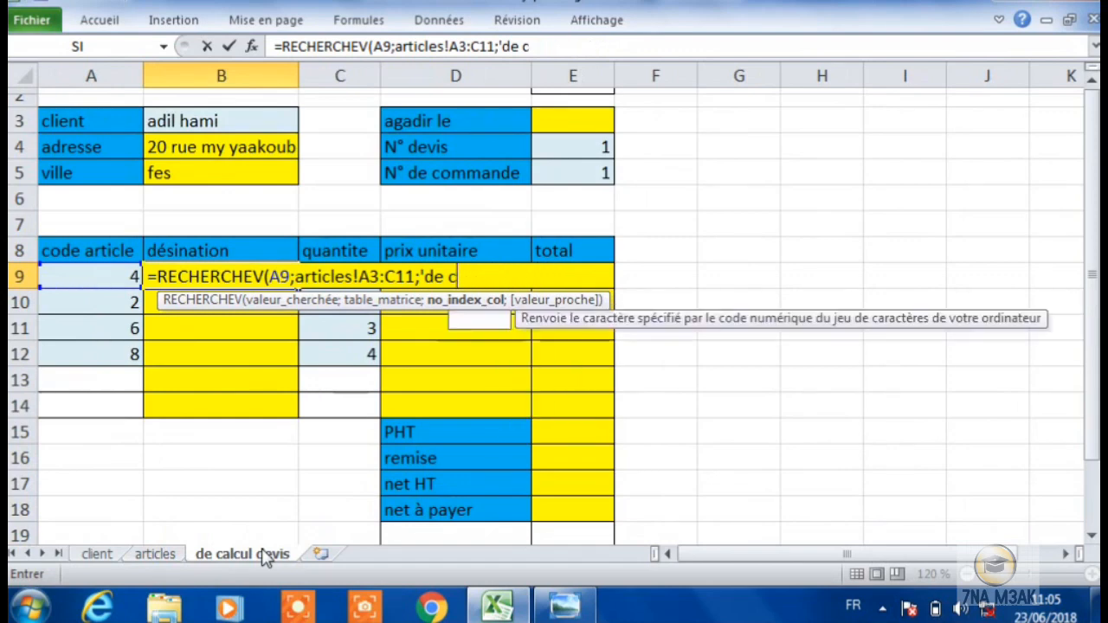
{"action": "key", "text": "BackSpace"}
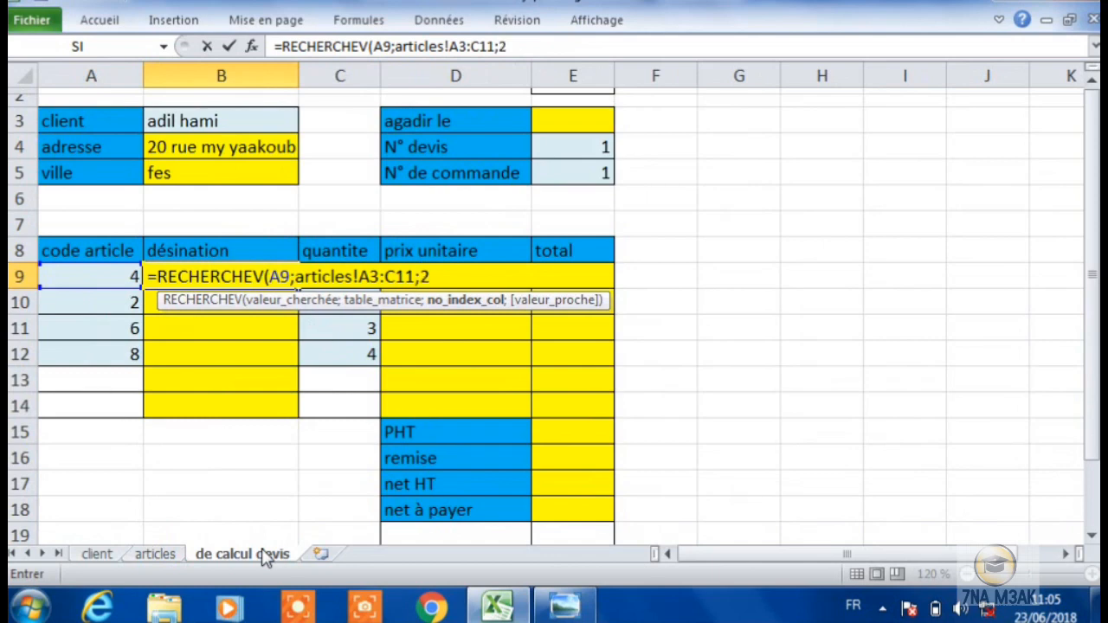
Step: Complete the RECHERCHEV formula in B9 with column index 2 and the exact-match option FAUX
{"action": "type", "text": "2;"}
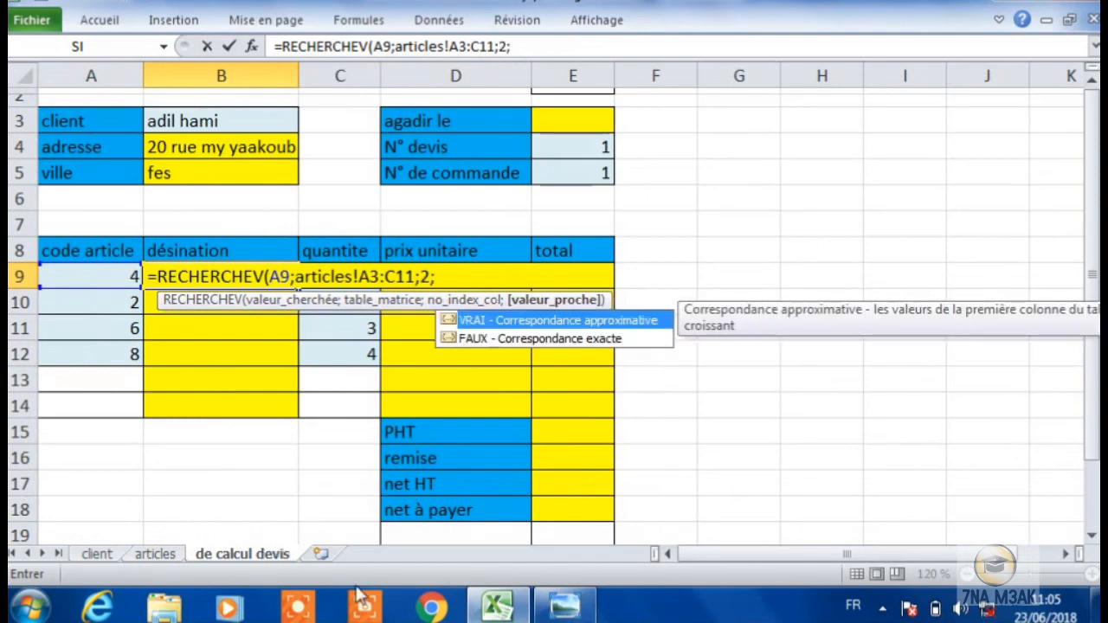
{"action": "double_click", "coordinate": [576, 341]}
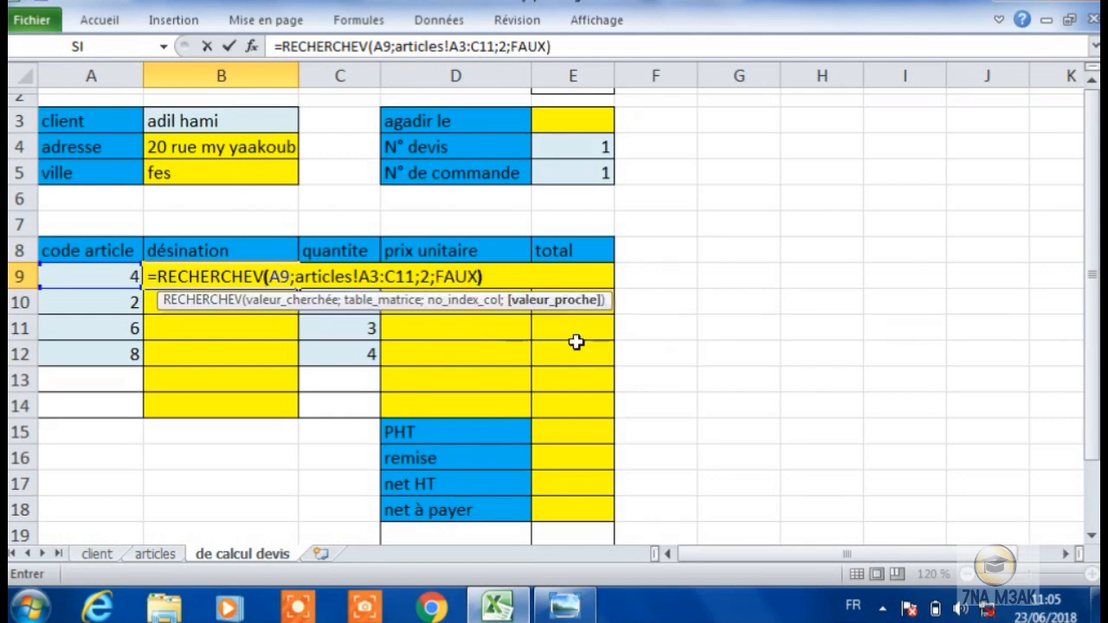
{"action": "type", "text": ")"}
{"action": "key", "text": "Return"}
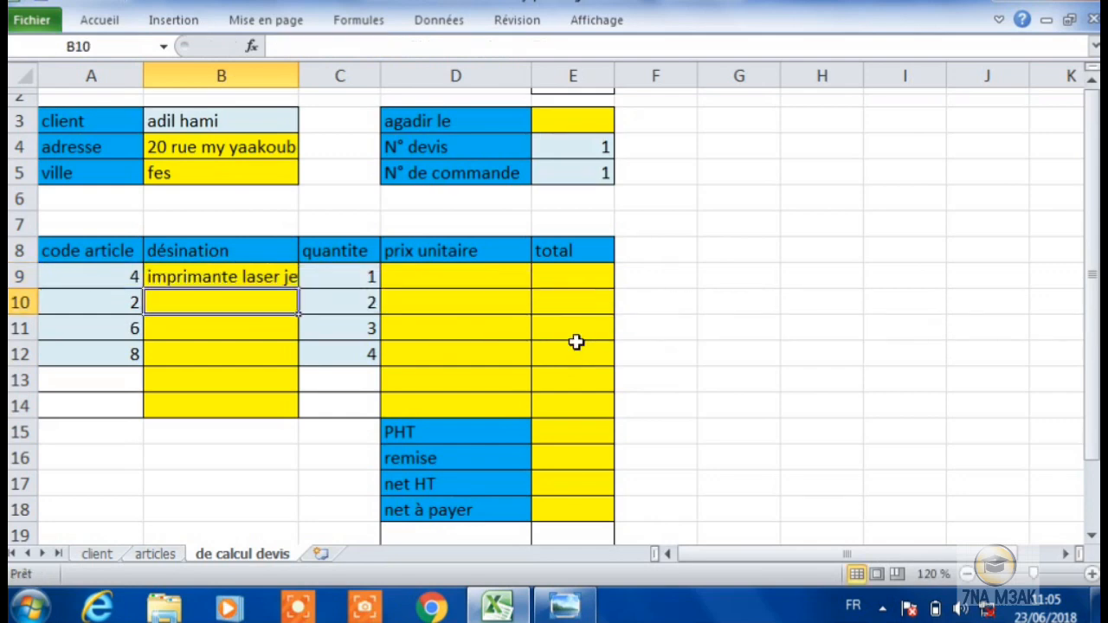
Step: Edit the B9 formula to make the table range on the articles sheet absolute, as $A$3:$C$11
{"action": "left_click", "coordinate": [288, 277]}
{"action": "double_click", "coordinate": [288, 276]}
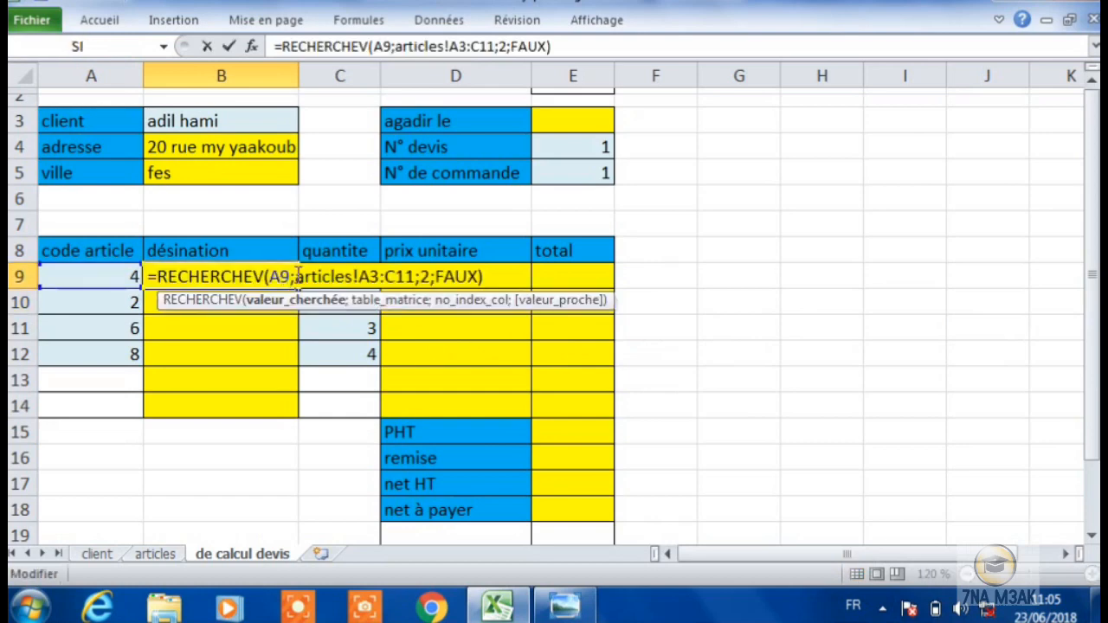
{"action": "left_click", "coordinate": [398, 276]}
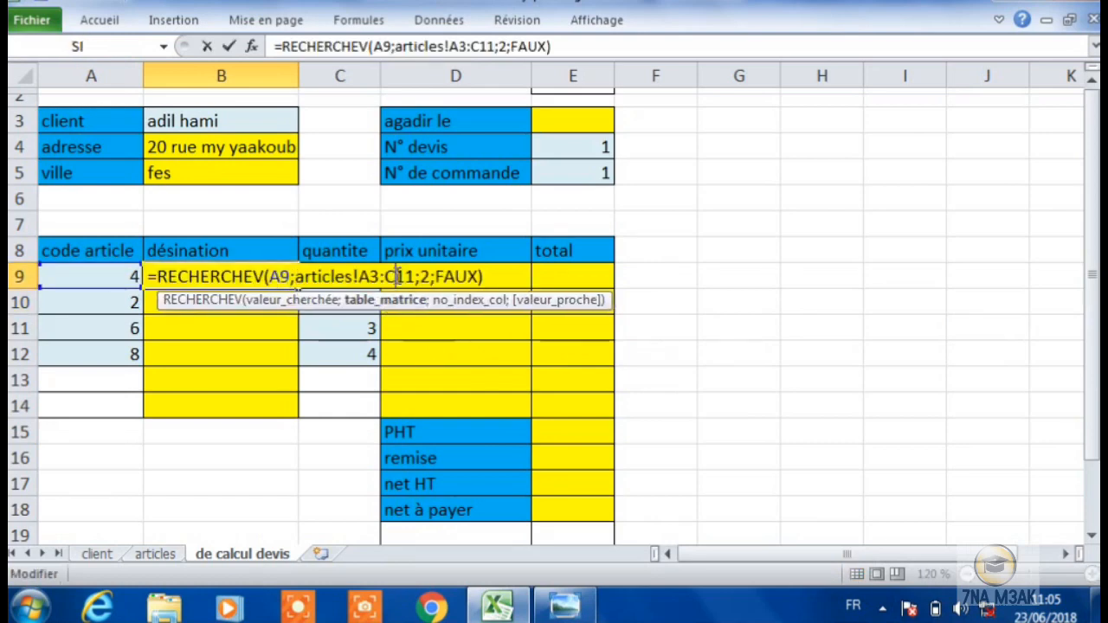
{"action": "key", "text": "F4"}
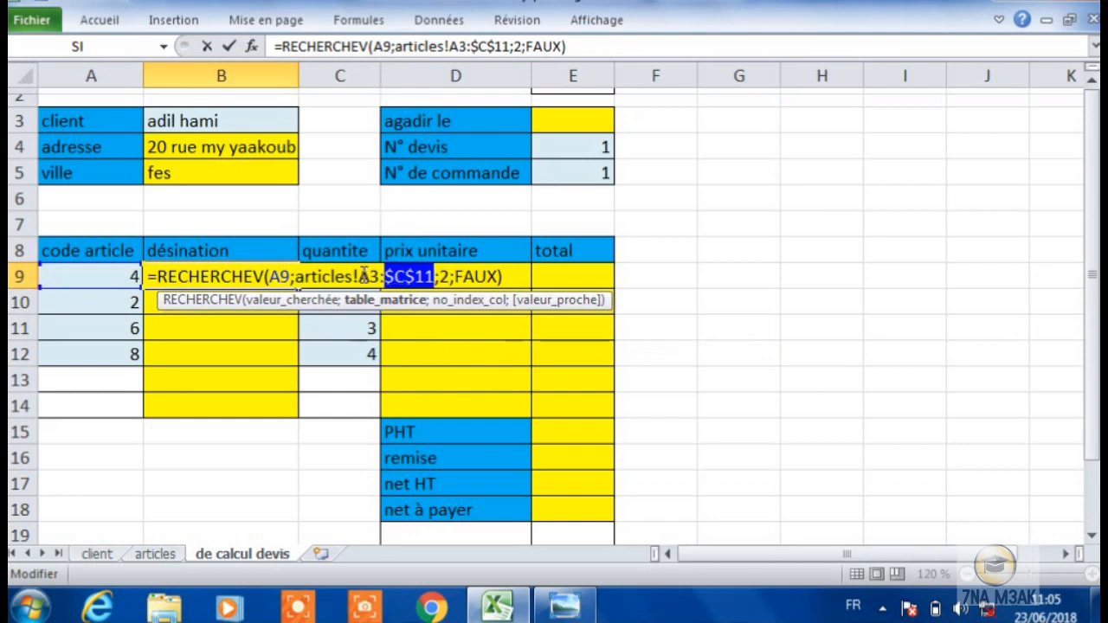
{"action": "left_click", "coordinate": [370, 275]}
{"action": "key", "text": "F4"}
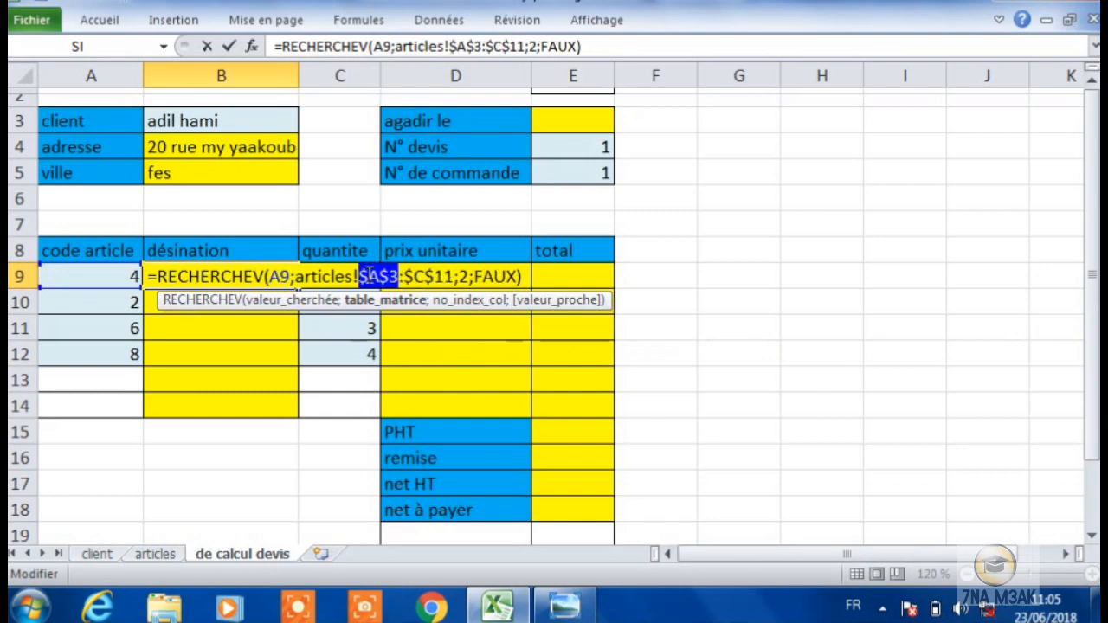
{"action": "key", "text": "Return"}
Step: Copy the B9 formula down to B12 and fit the width of column B to its contents
{"action": "left_click", "coordinate": [286, 277]}
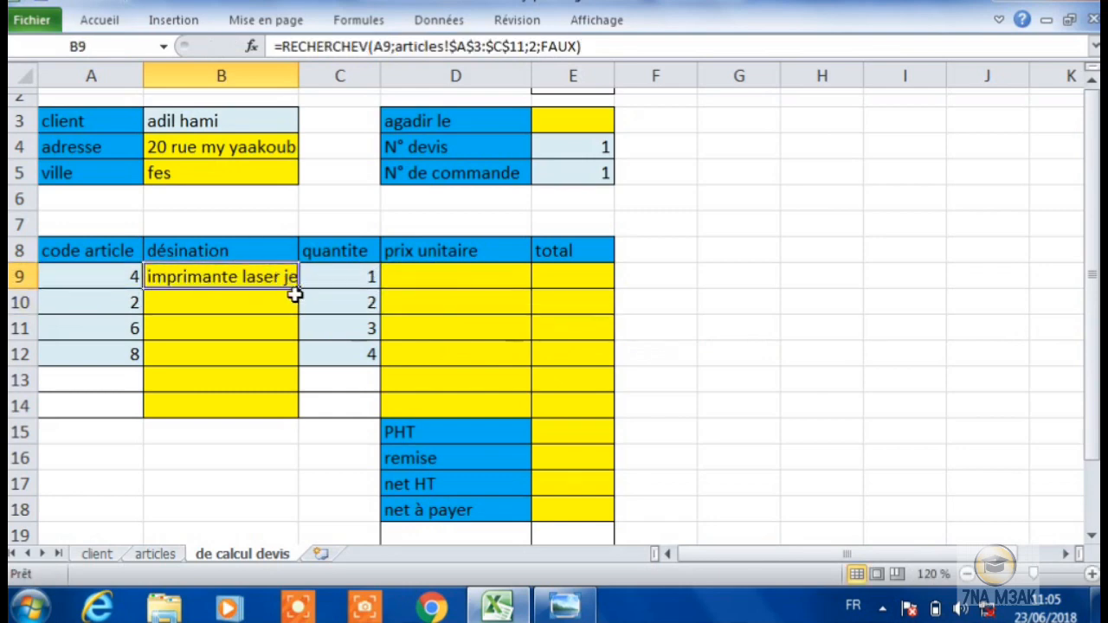
{"action": "left_click_drag", "start_coordinate": [297, 289], "coordinate": [286, 357]}
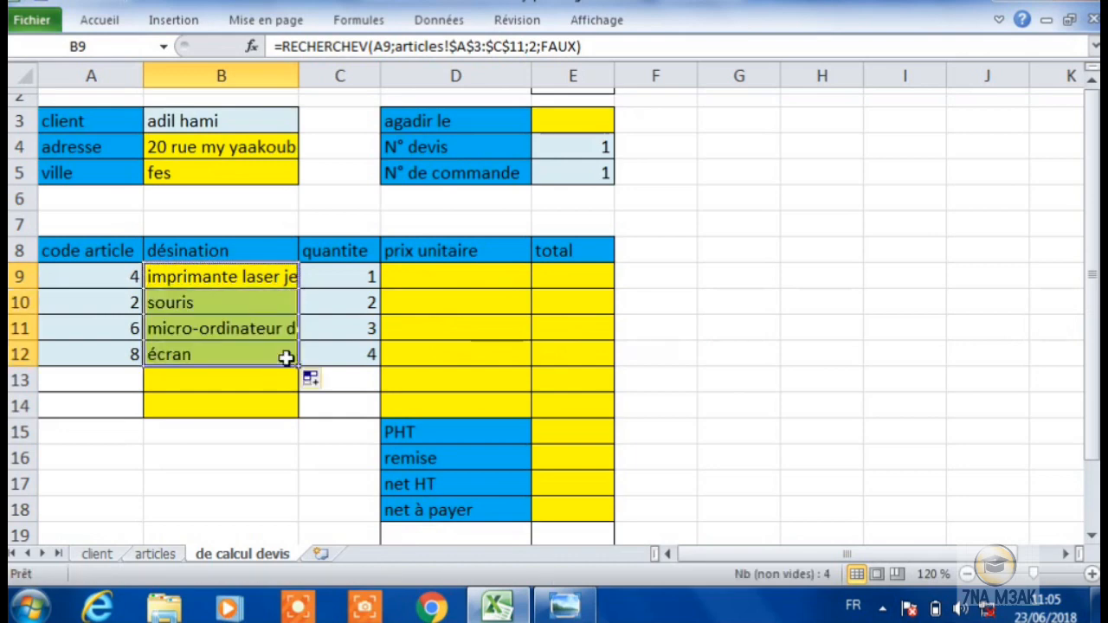
{"action": "double_click", "coordinate": [297, 75]}
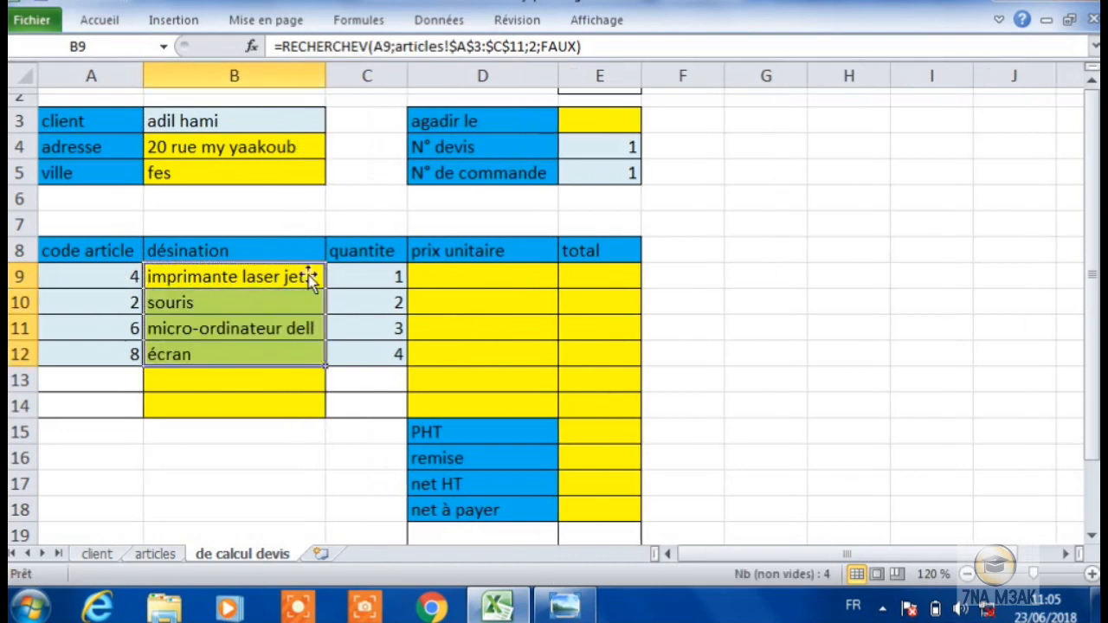
{"action": "left_click", "coordinate": [397, 298]}
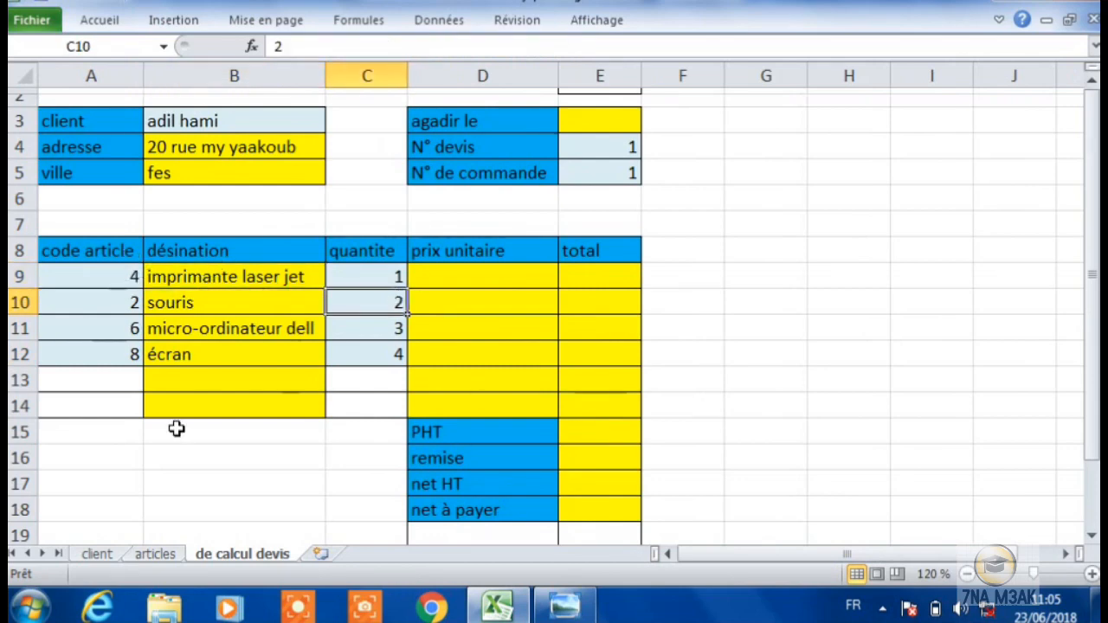
Step: Compare the Q9 answer options in the exam photo with ranges A3:B11 and A3:C11 on Excel's articles sheet
{"action": "left_click", "coordinate": [554, 611]}
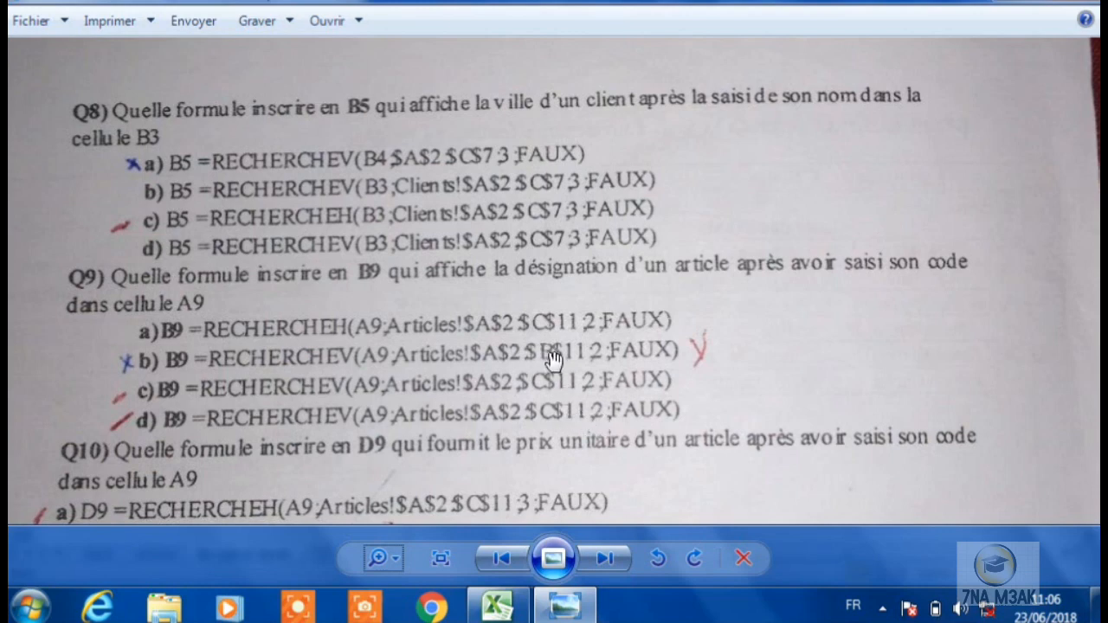
{"action": "left_click", "coordinate": [496, 606]}
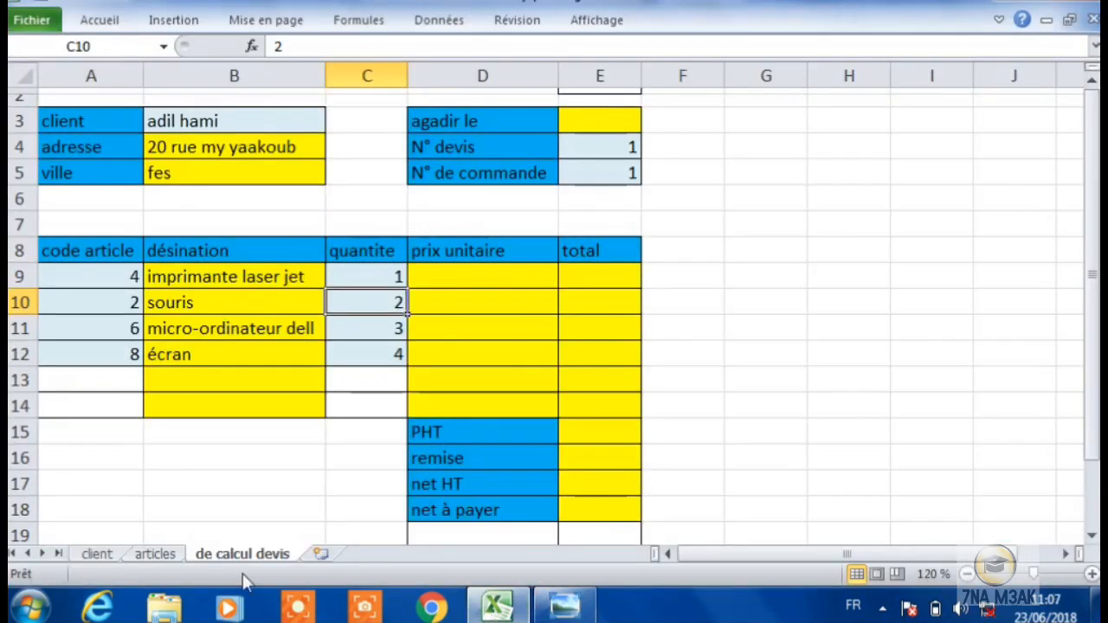
{"action": "left_click", "coordinate": [173, 555]}
{"action": "left_click_drag", "start_coordinate": [136, 153], "coordinate": [225, 399]}
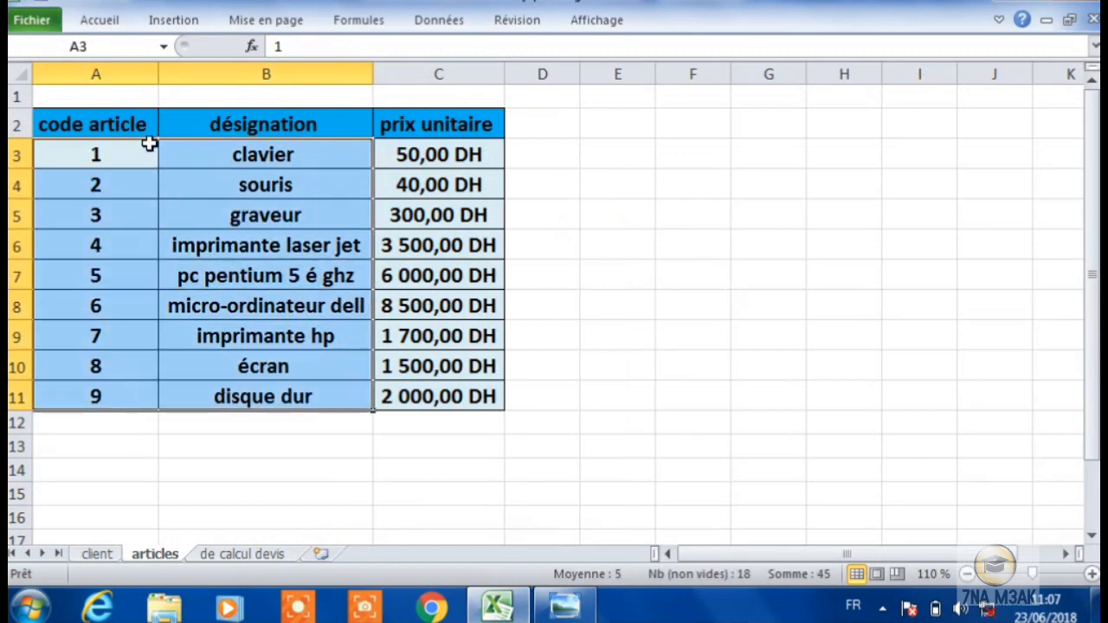
{"action": "left_click_drag", "start_coordinate": [130, 156], "coordinate": [390, 396]}
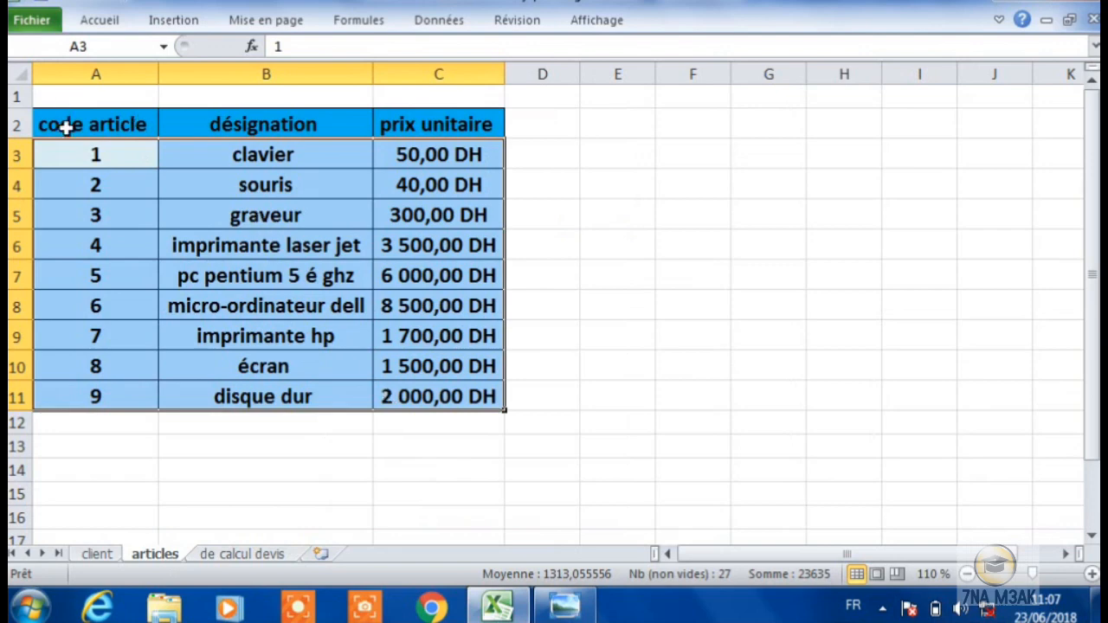
{"action": "left_click", "coordinate": [119, 156]}
{"action": "left_click_drag", "start_coordinate": [119, 156], "coordinate": [235, 396]}
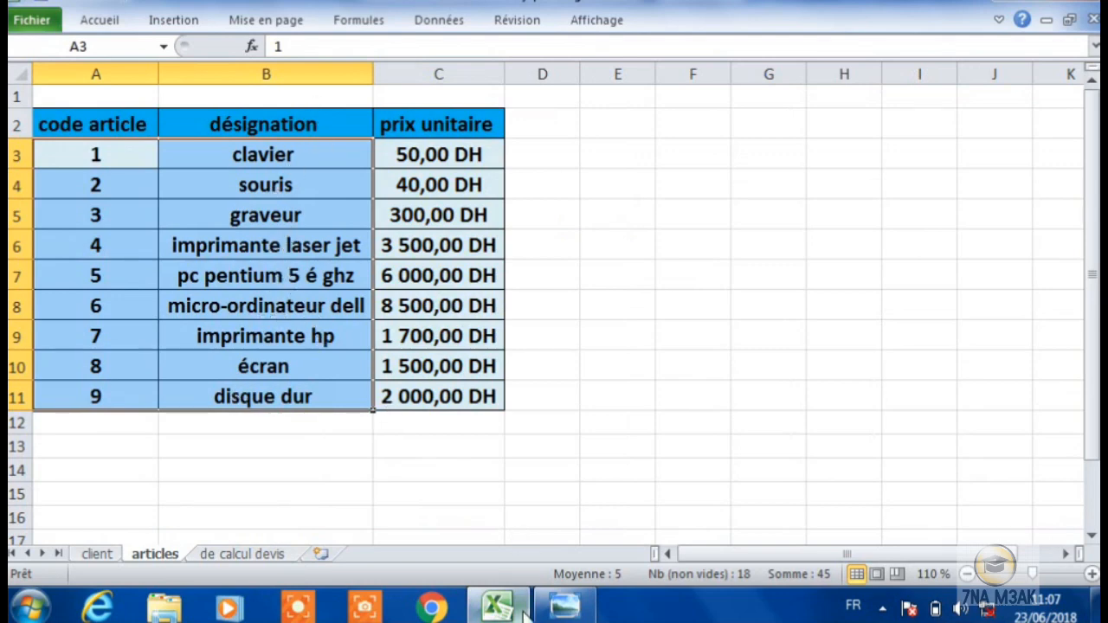
Step: Switch back to the exam photo and read the Q10 answer options for the unit price formula in D9
{"action": "left_click", "coordinate": [563, 606]}
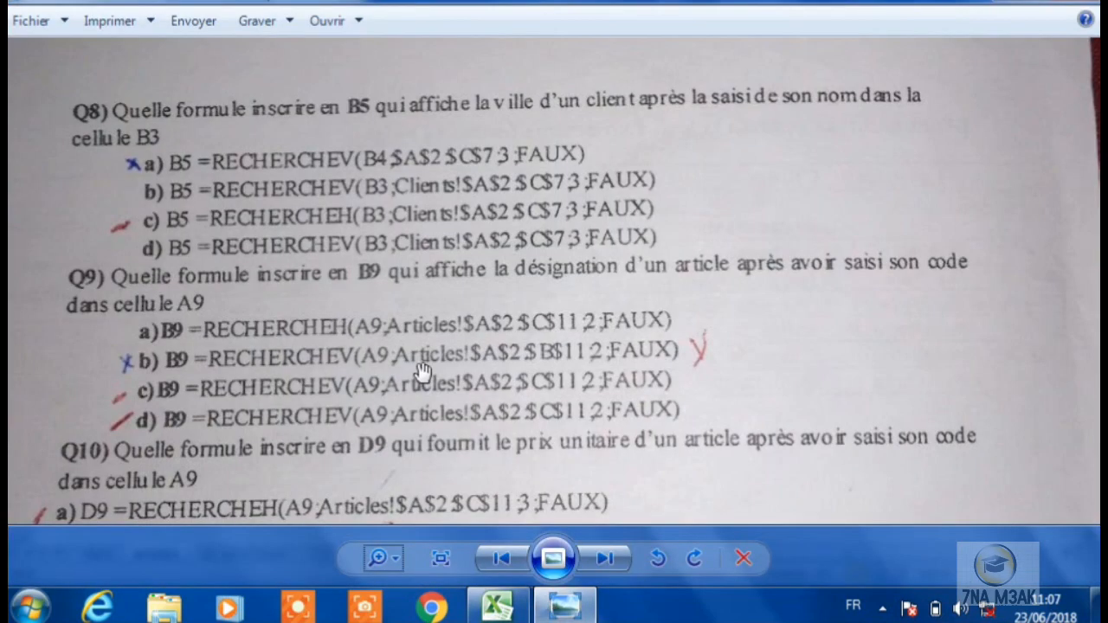
{"action": "left_click_drag", "start_coordinate": [430, 382], "coordinate": [459, 202]}
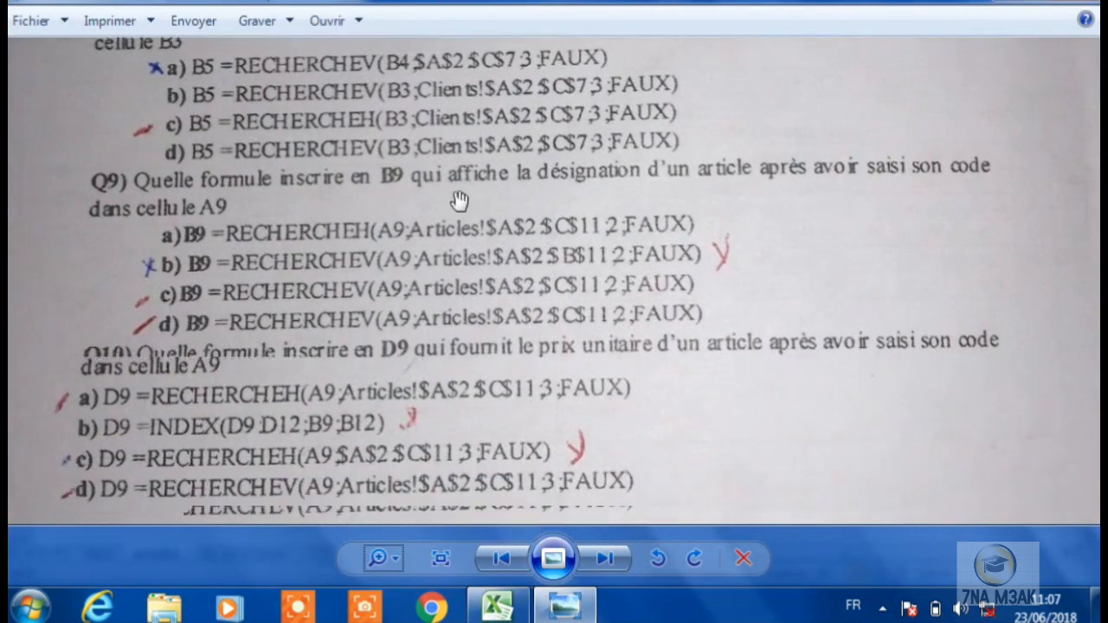
{"action": "left_click_drag", "start_coordinate": [463, 391], "coordinate": [475, 333]}
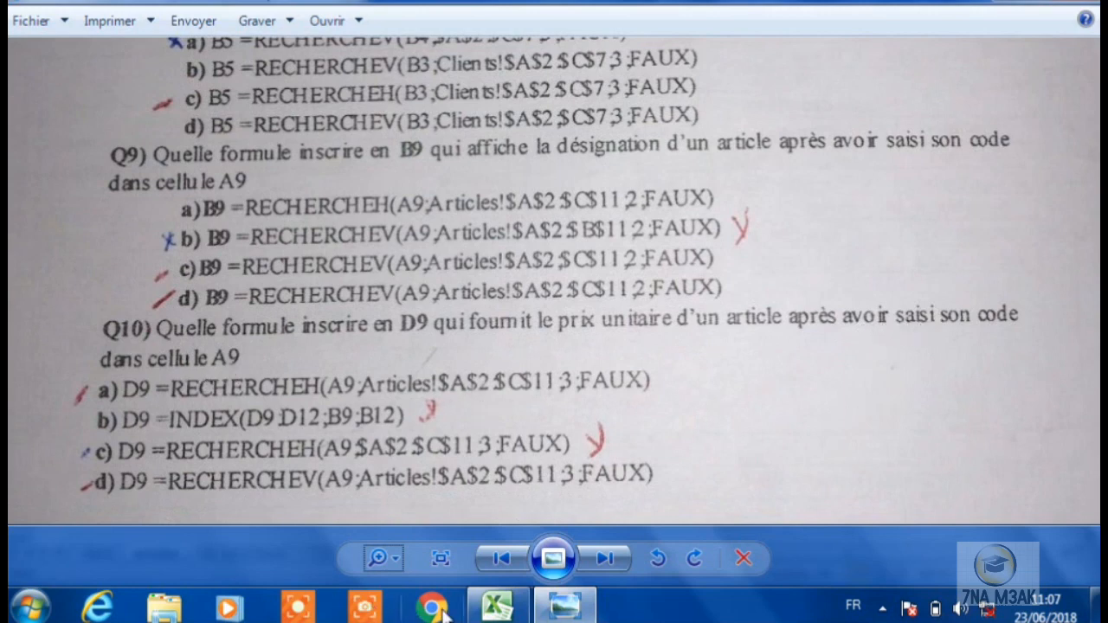
Step: Back in Excel, start a RECHERCHEV formula in cell D9 of the de calcul devis sheet with A9 as the lookup value
{"action": "mouse_move", "coordinate": [489, 599]}
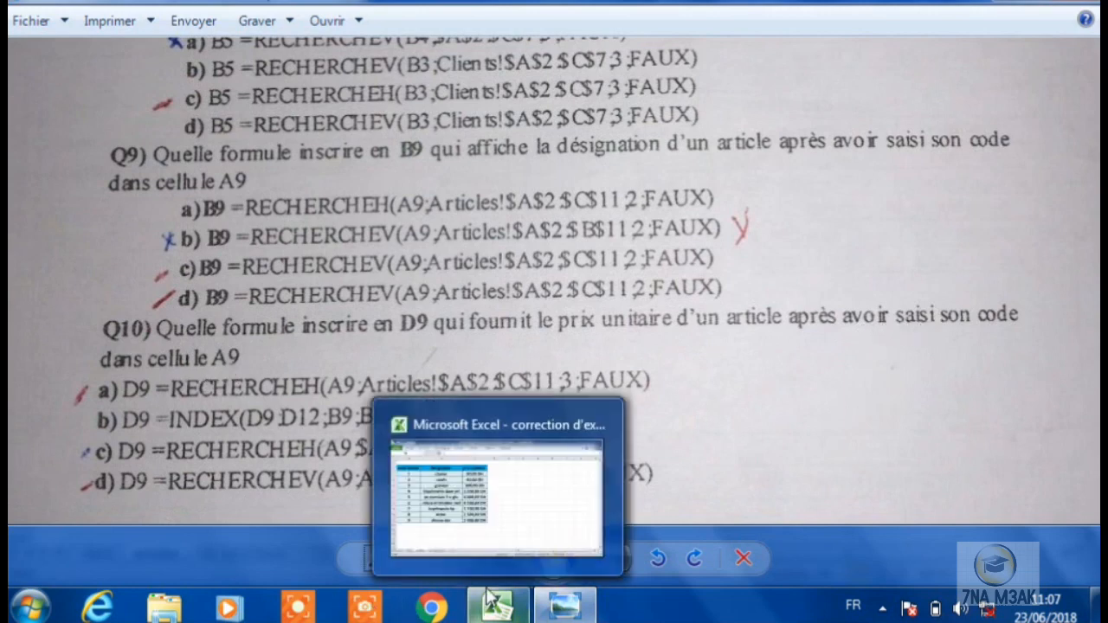
{"action": "left_click", "coordinate": [496, 608]}
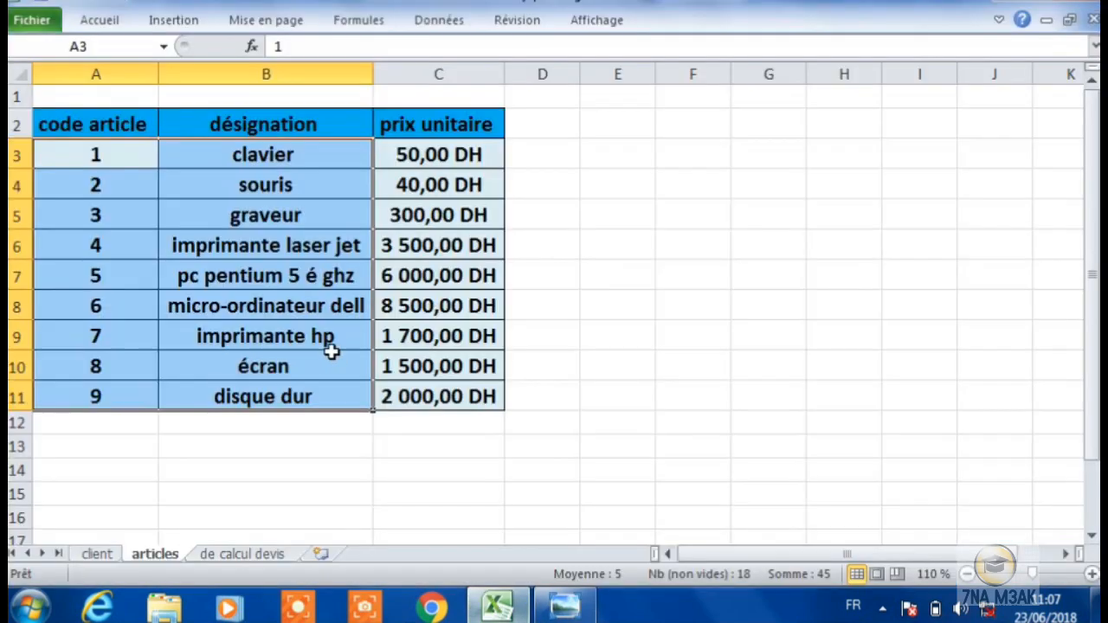
{"action": "left_click", "coordinate": [277, 556]}
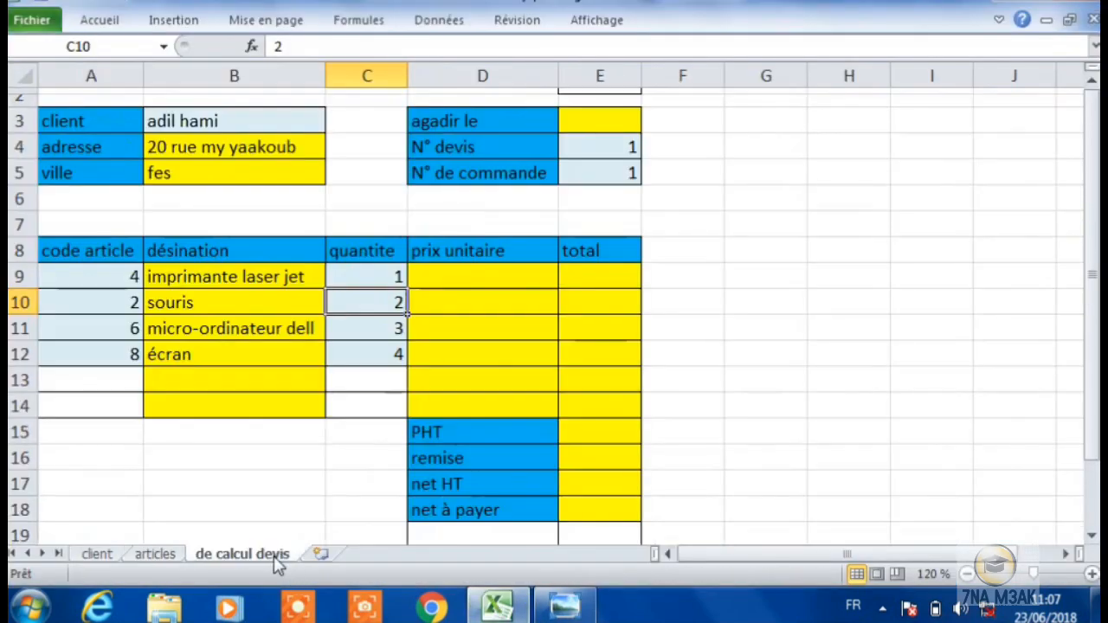
{"action": "left_click", "coordinate": [435, 270]}
{"action": "type", "text": "="}
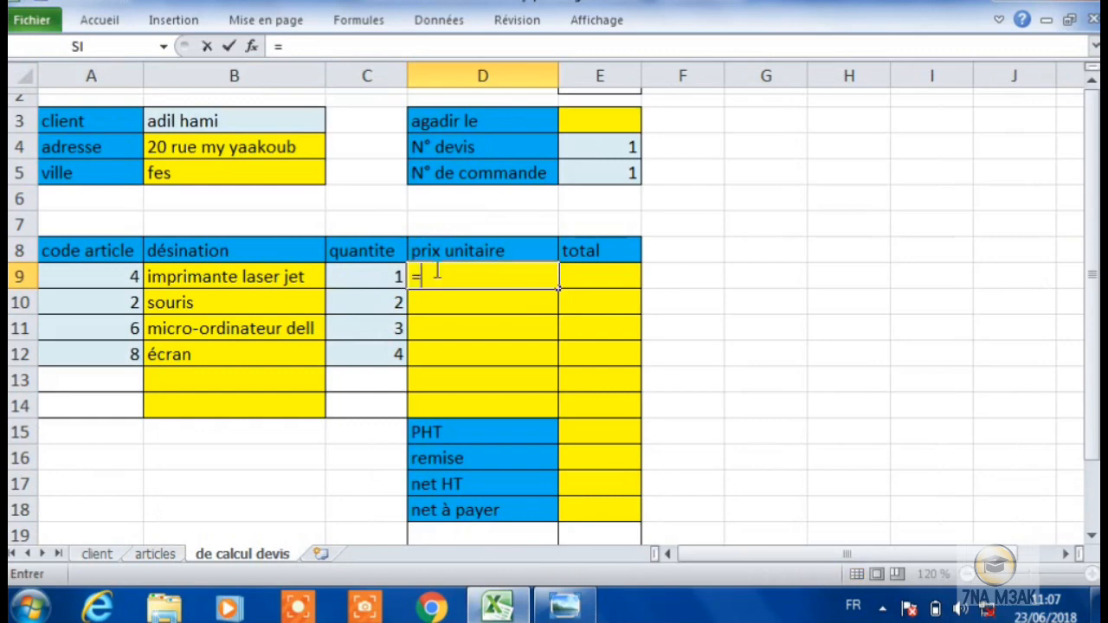
{"action": "type", "text": "re"}
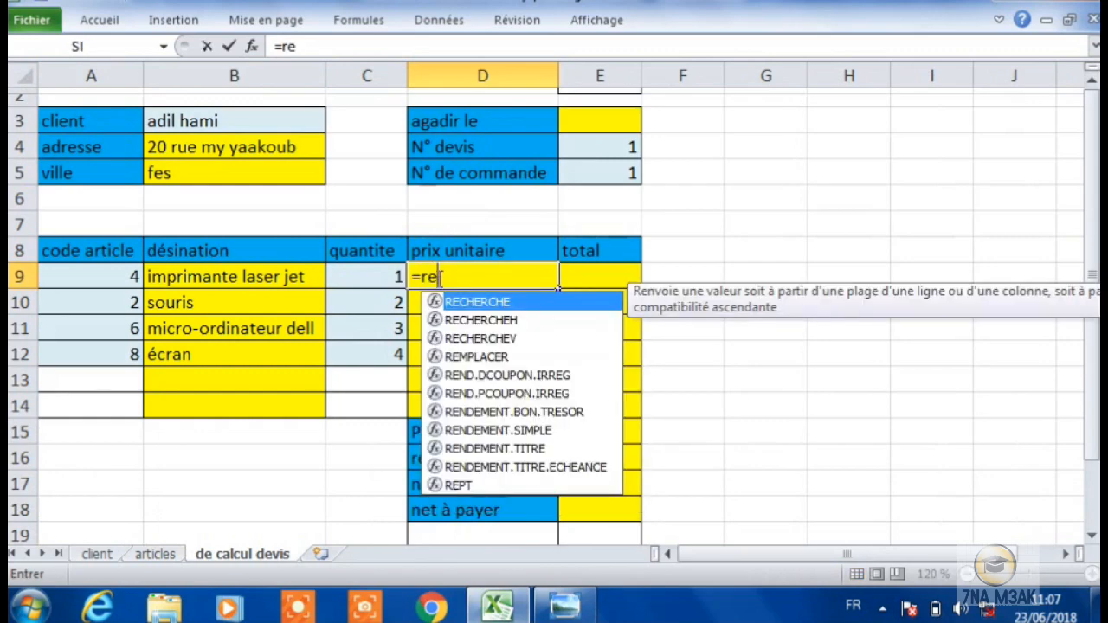
{"action": "double_click", "coordinate": [498, 342]}
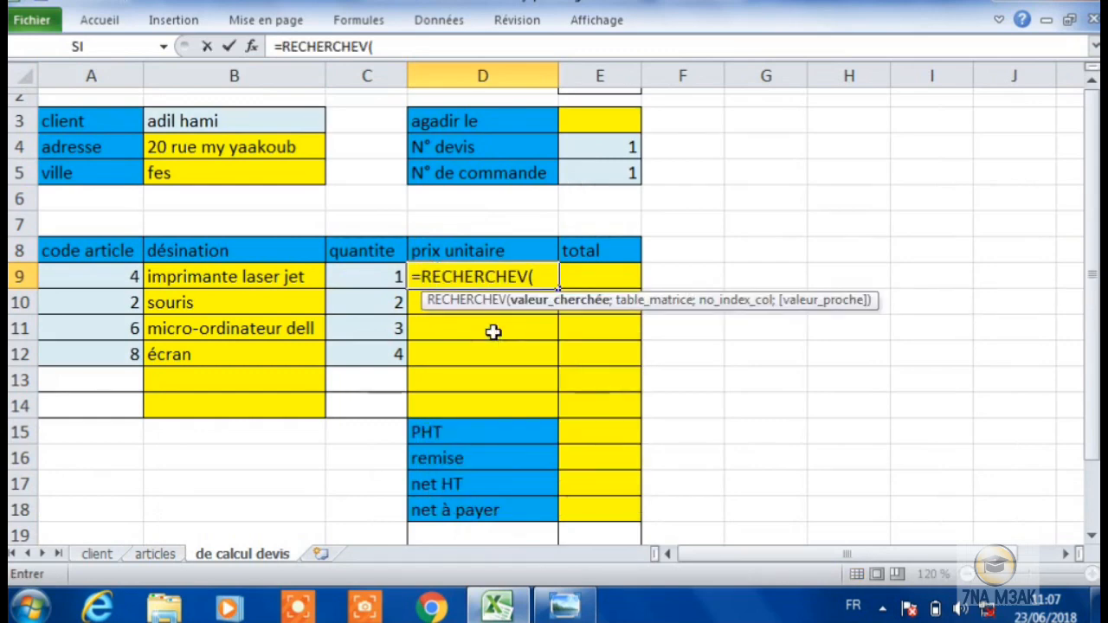
{"action": "left_click", "coordinate": [134, 275]}
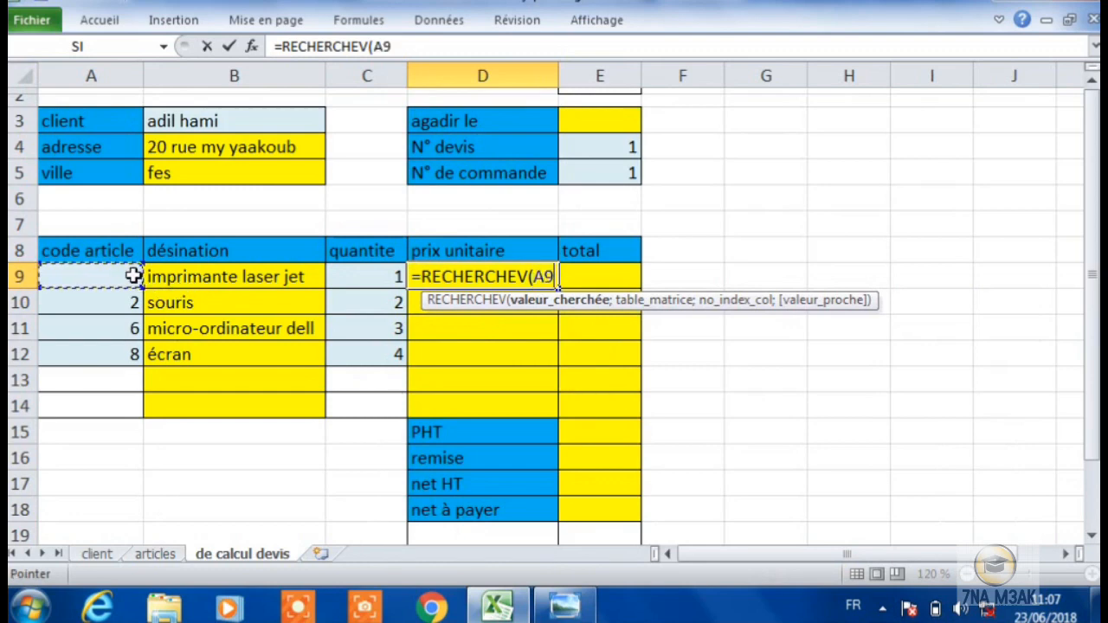
{"action": "type", "text": ";"}
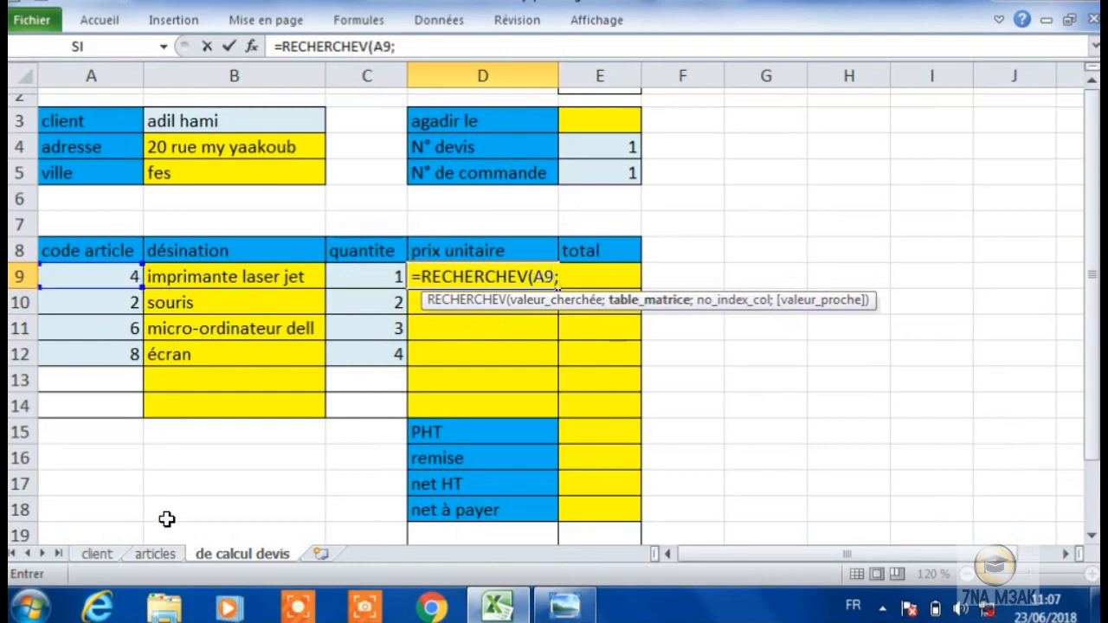
Step: Complete the D9 RECHERCHEV formula with range A3:C11 of the articles sheet, column index 3 and exact match FAUX
{"action": "left_click", "coordinate": [164, 556]}
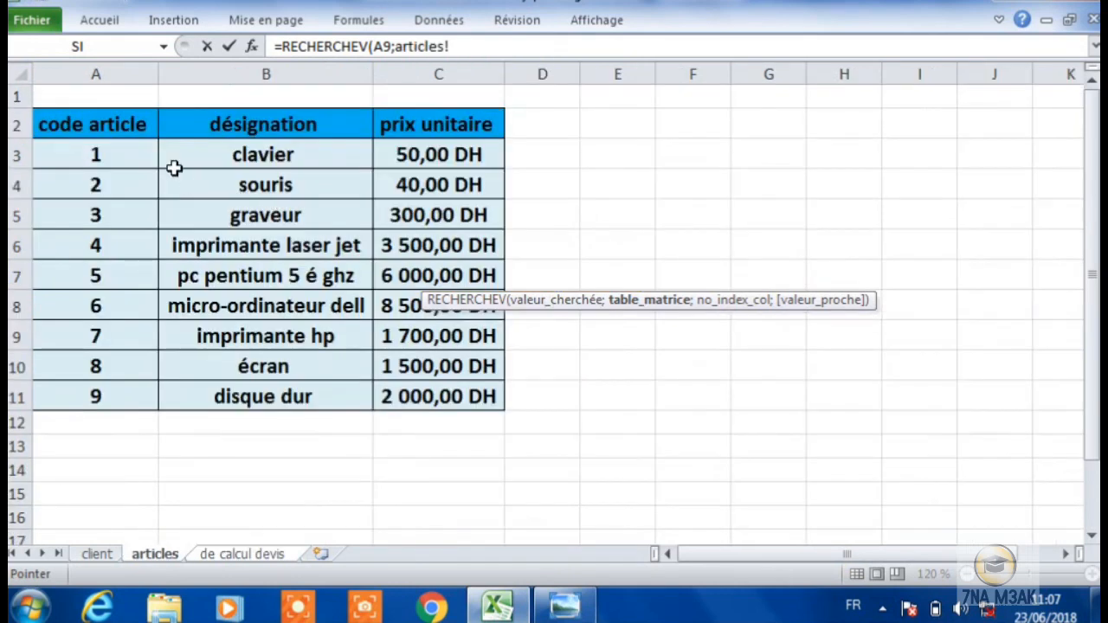
{"action": "left_click", "coordinate": [146, 159]}
{"action": "left_click_drag", "start_coordinate": [146, 158], "coordinate": [421, 391]}
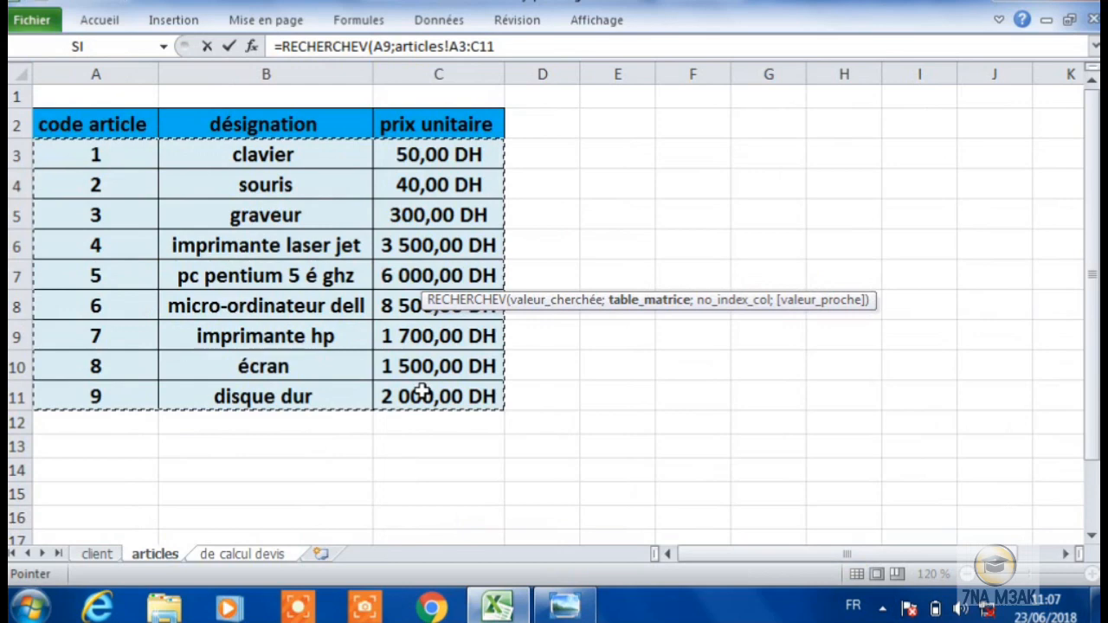
{"action": "type", "text": ";3"}
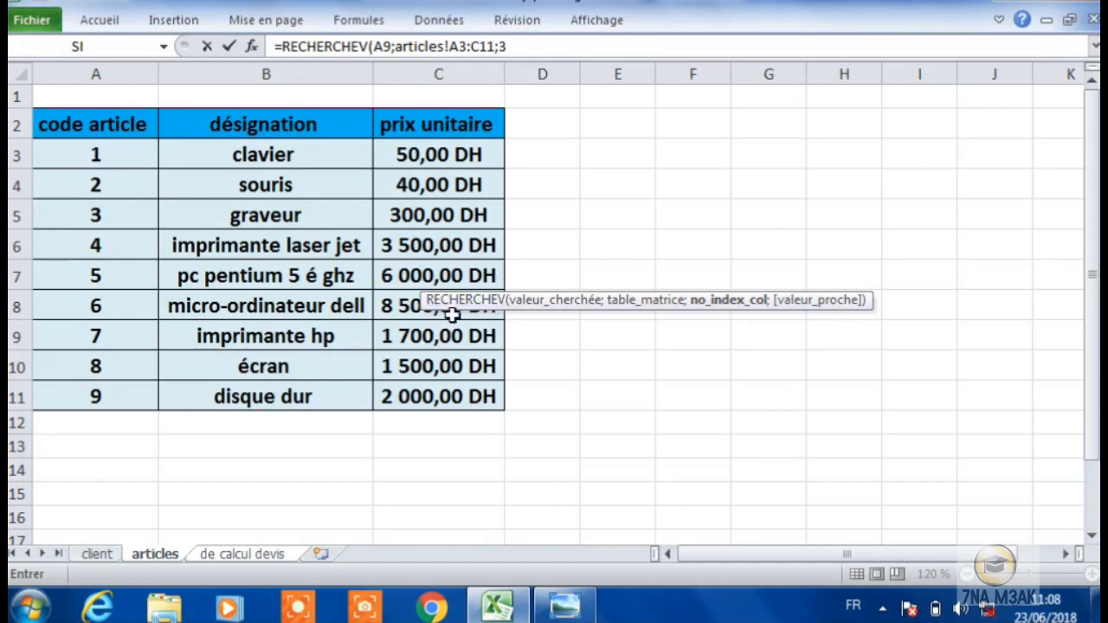
{"action": "type", "text": ";"}
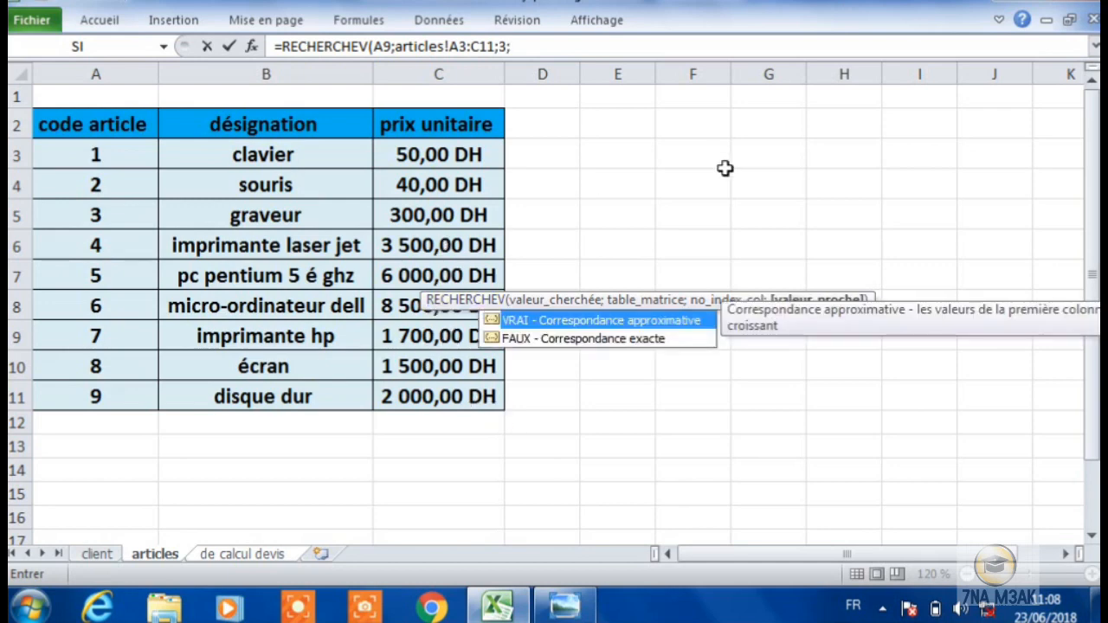
{"action": "double_click", "coordinate": [643, 341]}
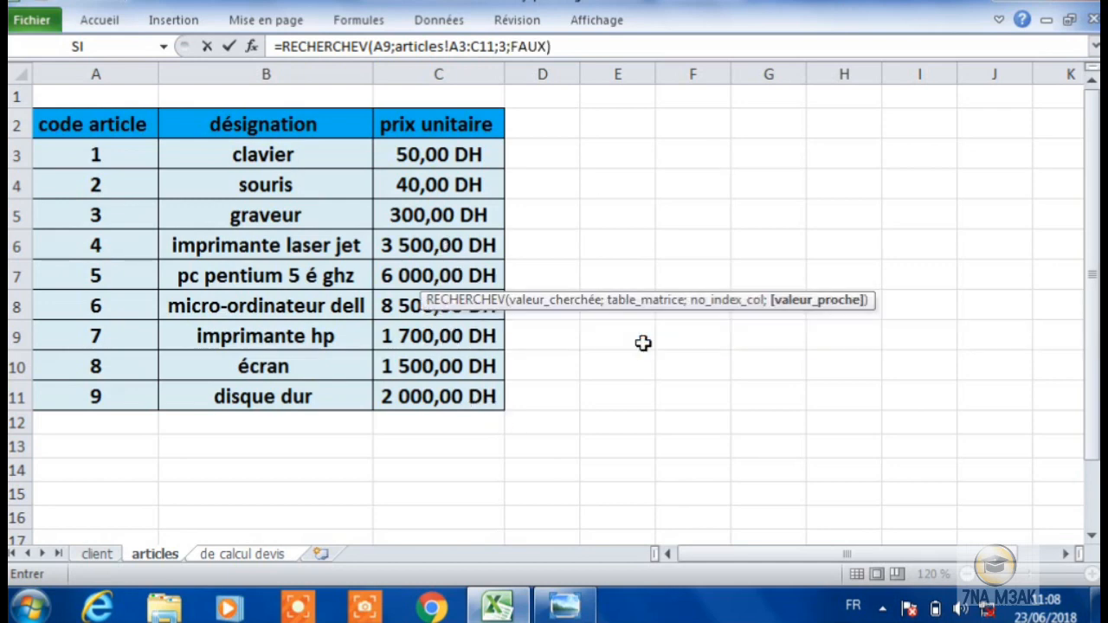
{"action": "key", "text": "Return"}
Step: Make the table range in the D9 formula absolute as articles!$A$3:$C$11
{"action": "left_click", "coordinate": [532, 276]}
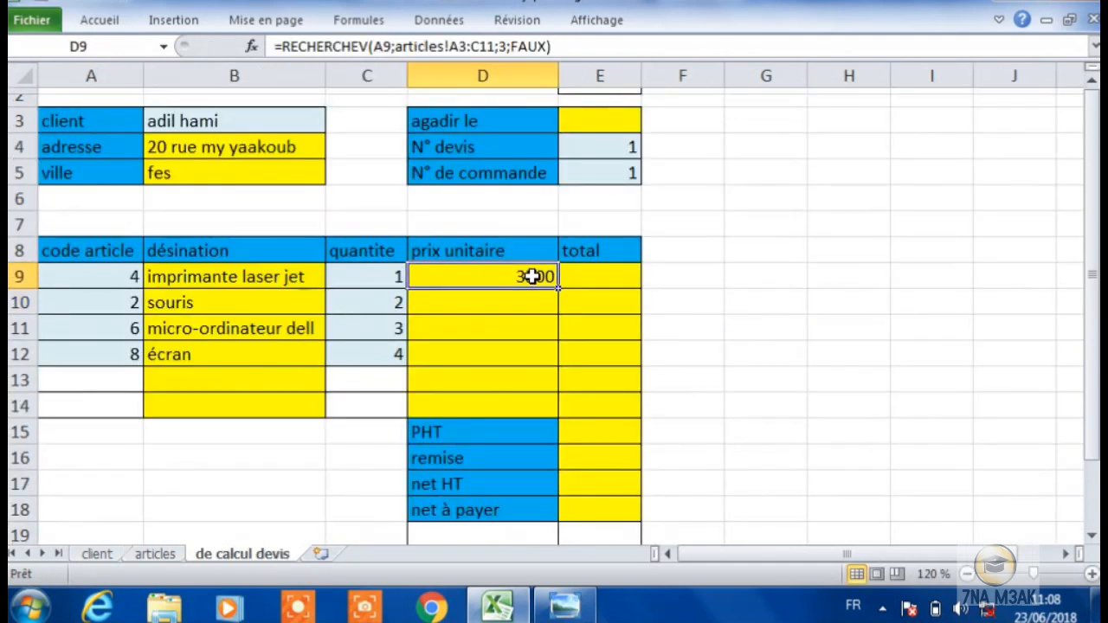
{"action": "double_click", "coordinate": [540, 277]}
{"action": "left_click", "coordinate": [635, 276]}
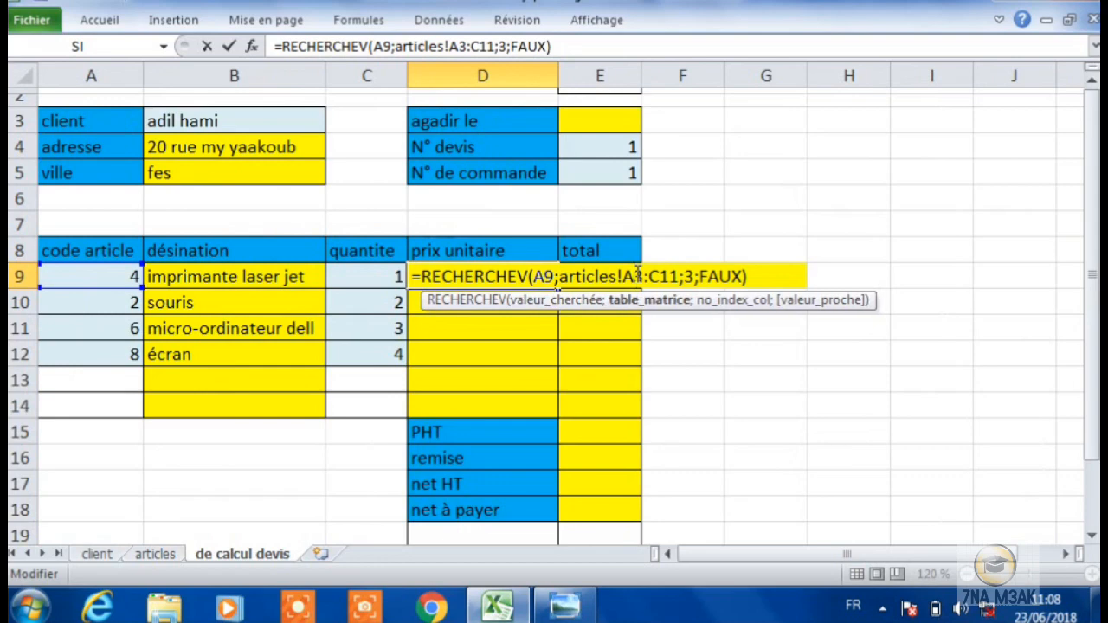
{"action": "key", "text": "F4"}
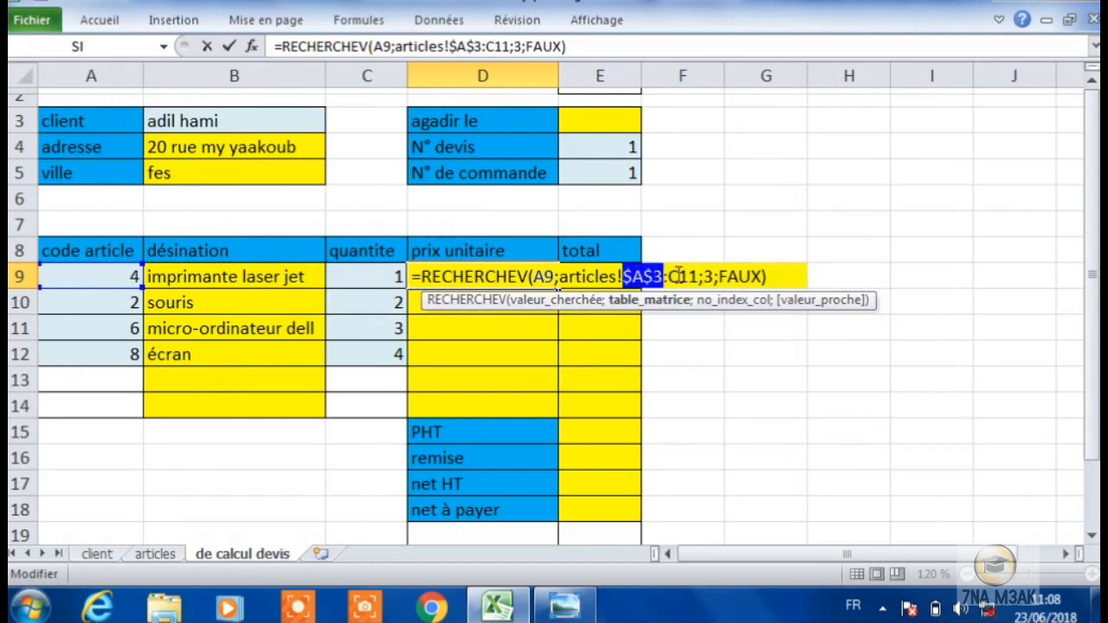
{"action": "left_click", "coordinate": [683, 277]}
{"action": "key", "text": "F4"}
{"action": "type", "text": "*"}
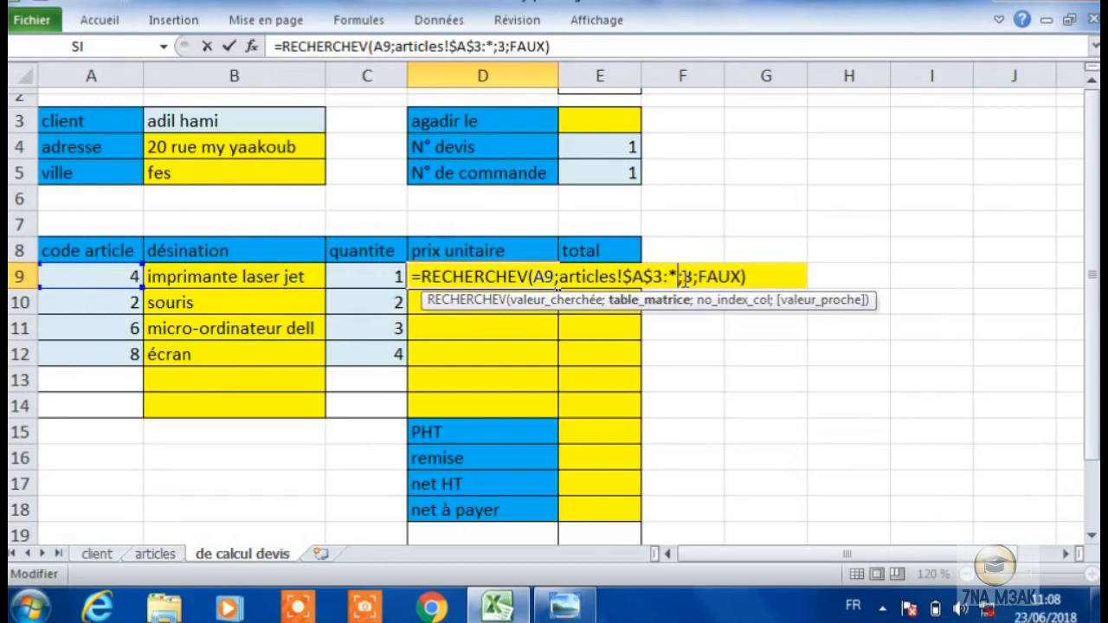
{"action": "key", "text": "BackSpace"}
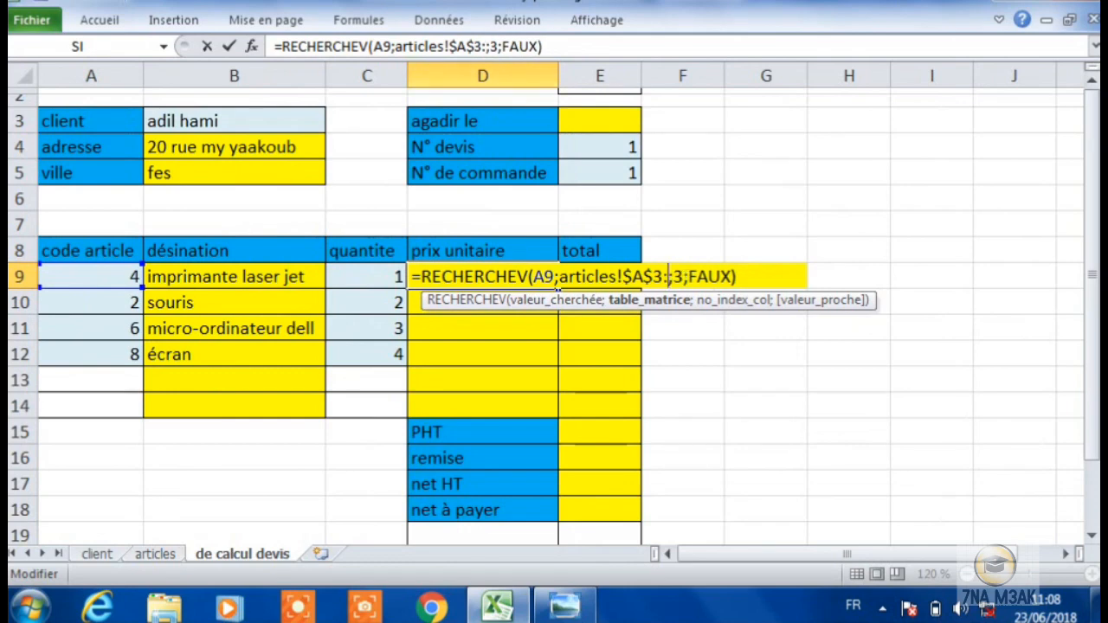
{"action": "key", "text": "ctrl+z"}
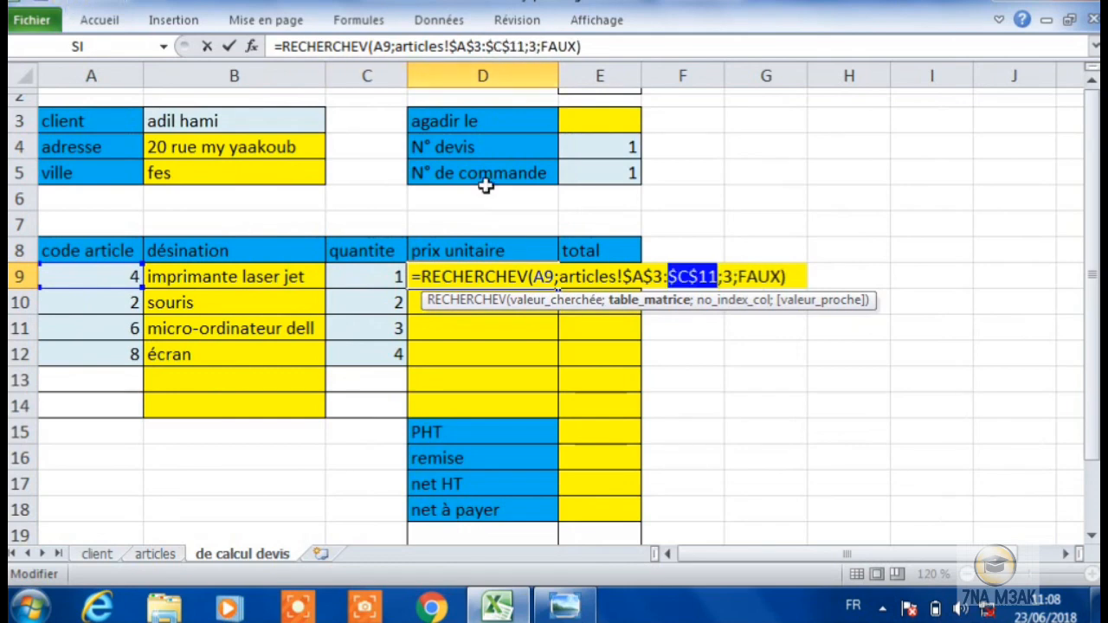
{"action": "left_click", "coordinate": [729, 243]}
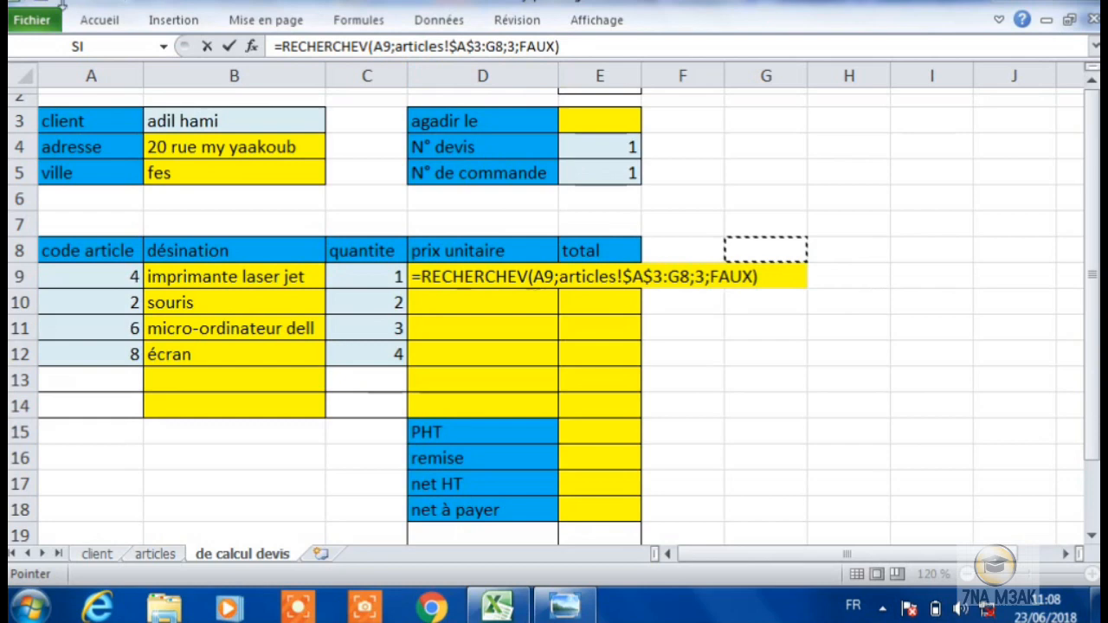
{"action": "left_click", "coordinate": [706, 277]}
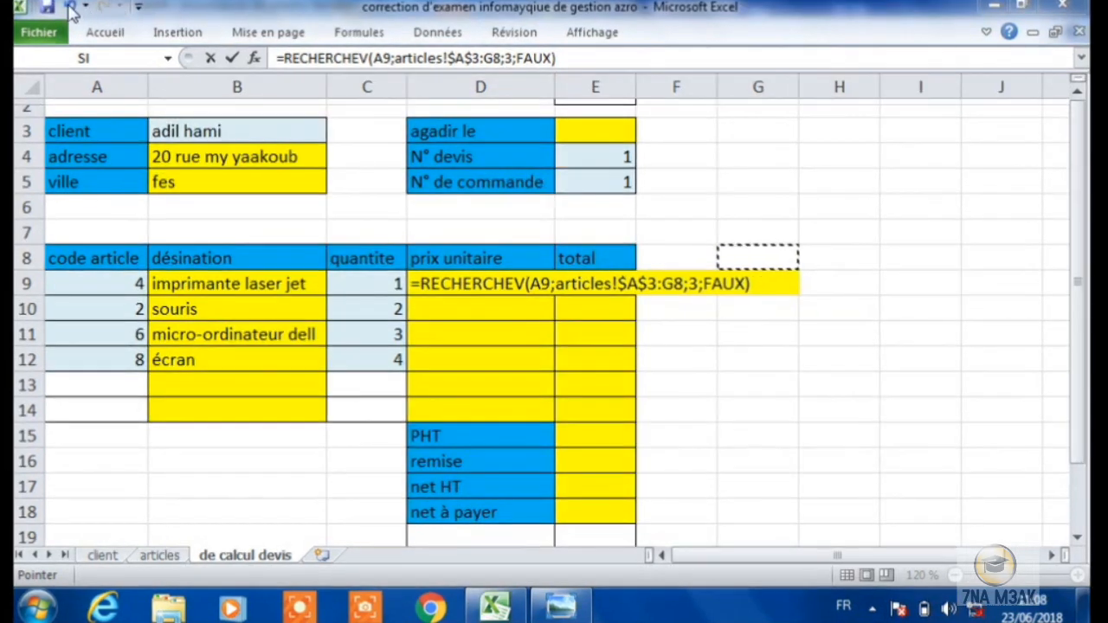
{"action": "left_click", "coordinate": [71, 8]}
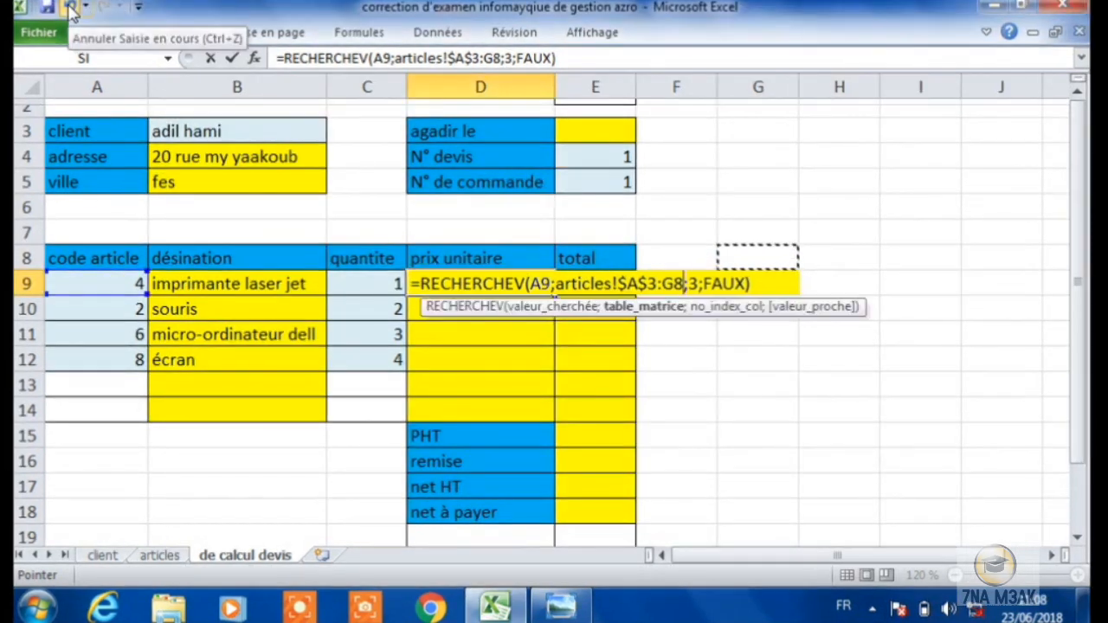
{"action": "left_click", "coordinate": [72, 8]}
Step: Validate the D9 unit price formula and copy it down to D12
{"action": "key", "text": "Return"}
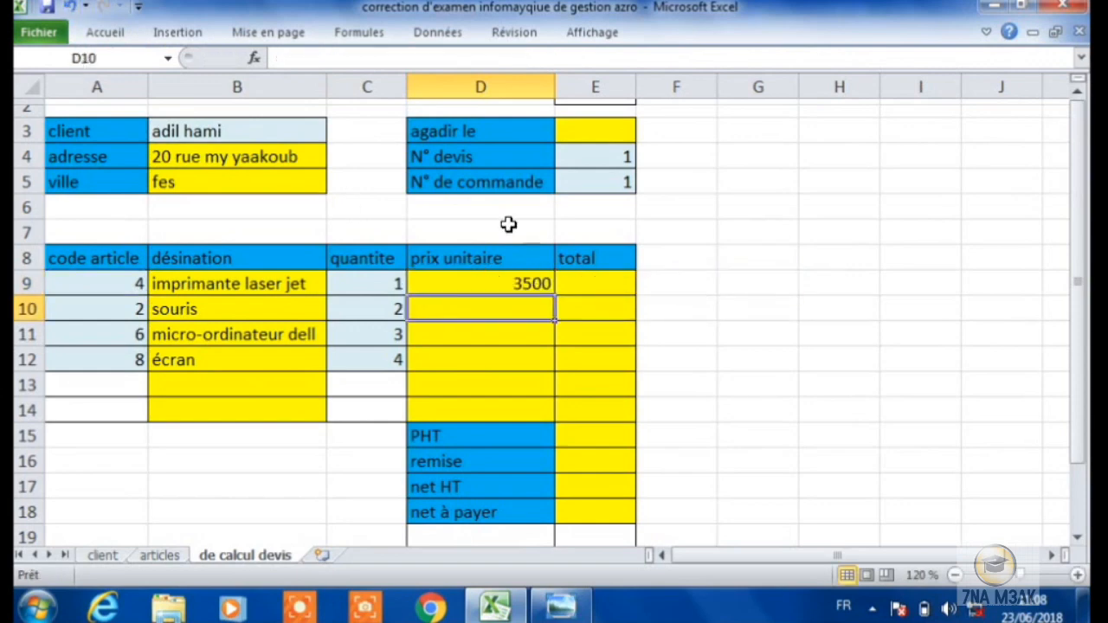
{"action": "left_click", "coordinate": [530, 286]}
{"action": "left_click_drag", "start_coordinate": [555, 296], "coordinate": [532, 365]}
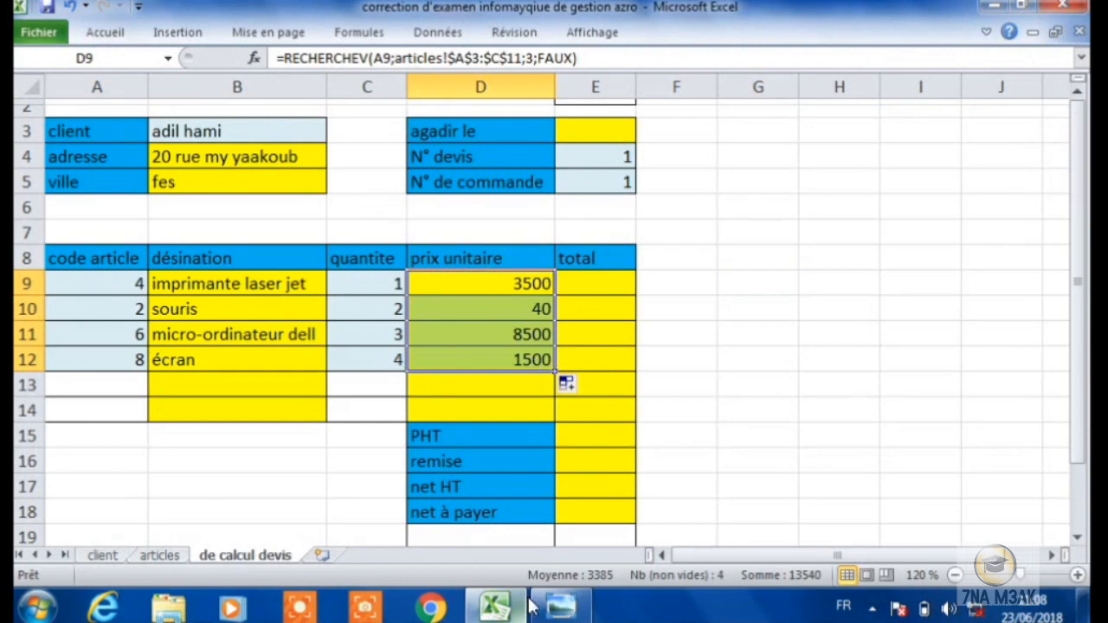
Step: Switch to the exam photo in the Windows photo viewer to compare the Q10 answer options with the D9 formula
{"action": "left_click", "coordinate": [558, 605]}
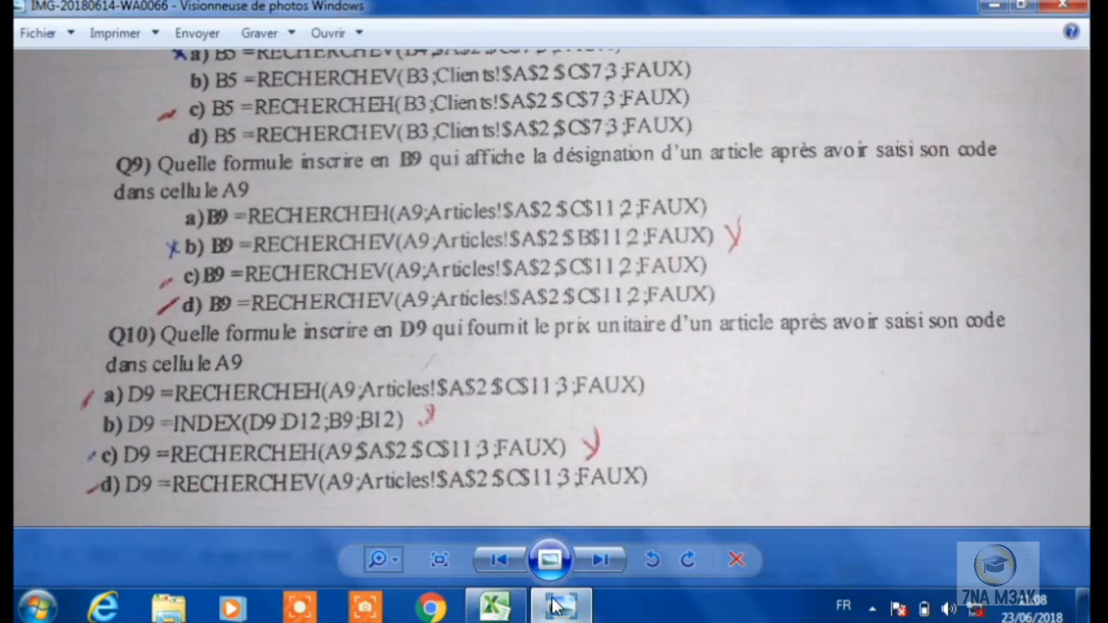